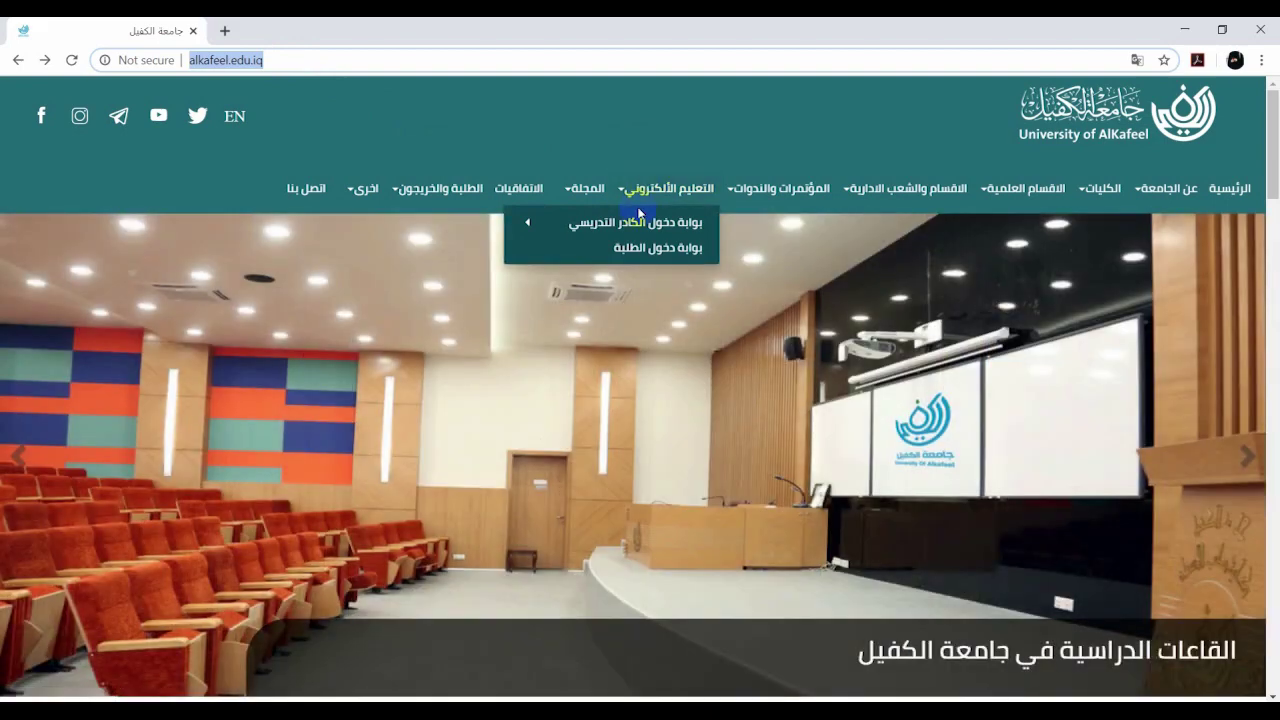
Open the teaching staff portal from the university's e-learning entries and sign in with the teacher's e-mail and account password.
{"action": "mouse_move", "coordinate": [638, 221]}
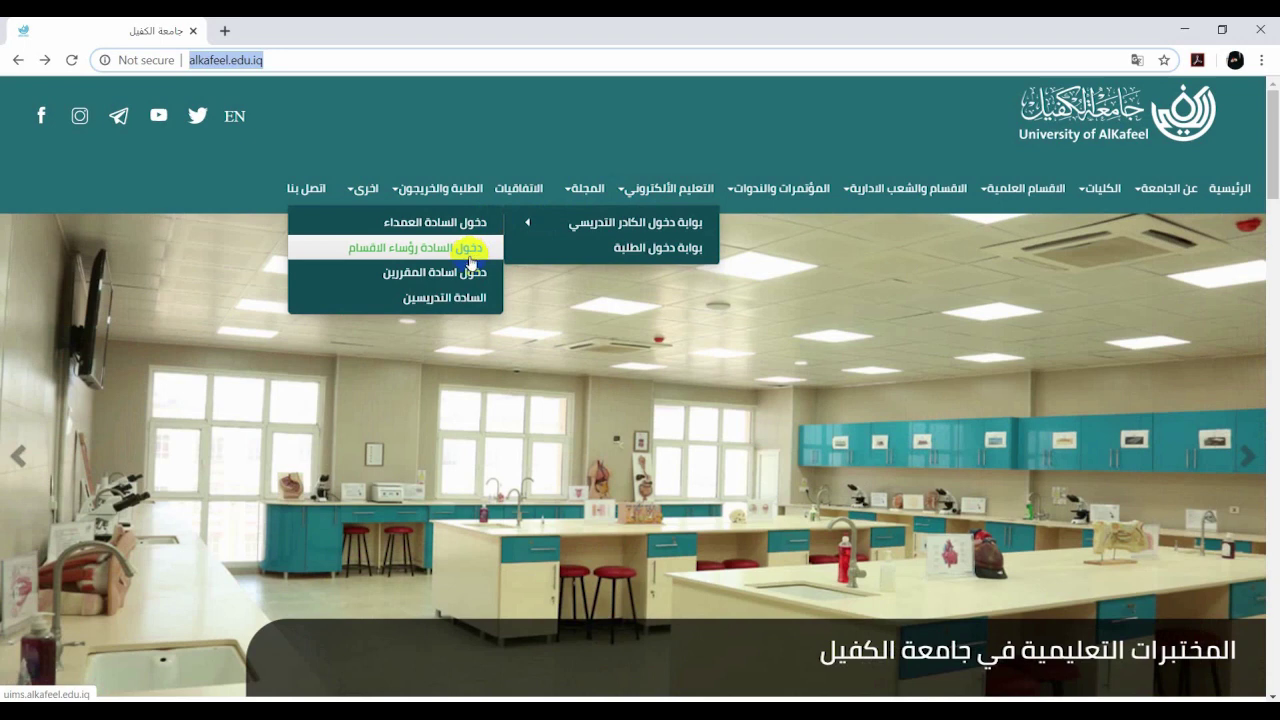
{"action": "left_click", "coordinate": [470, 300]}
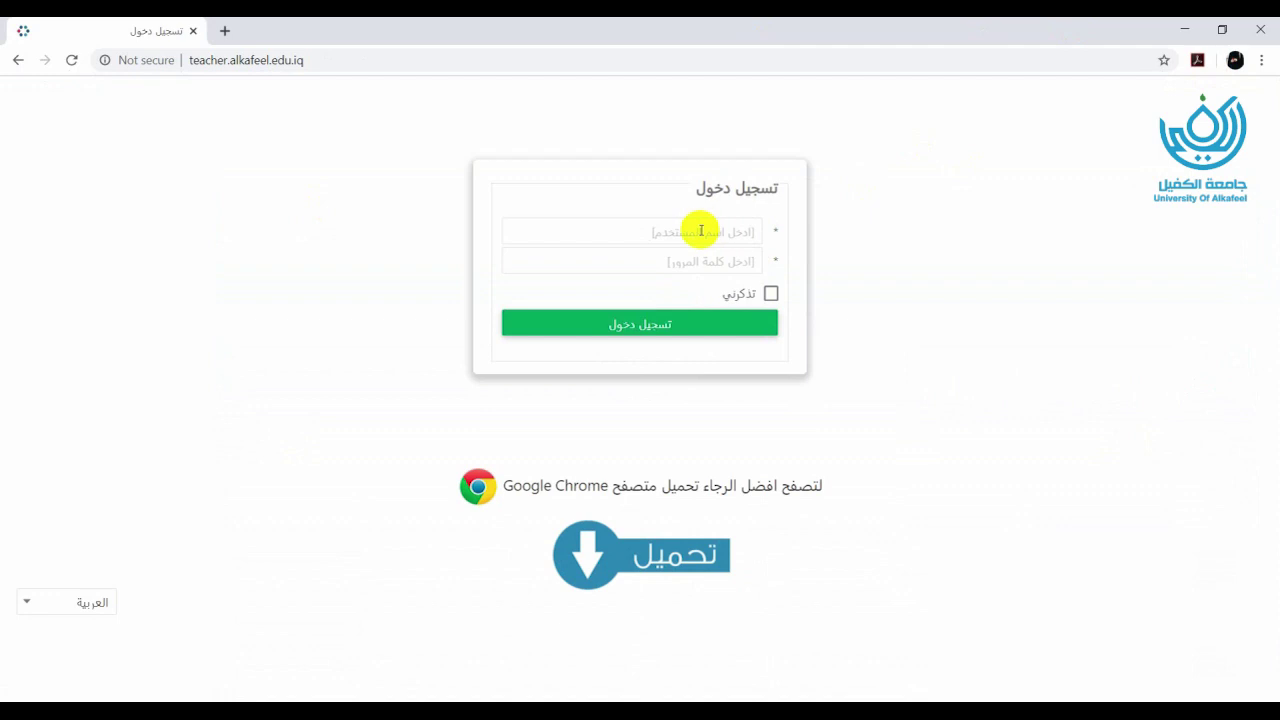
{"action": "left_click", "coordinate": [700, 230]}
{"action": "left_click", "coordinate": [620, 263]}
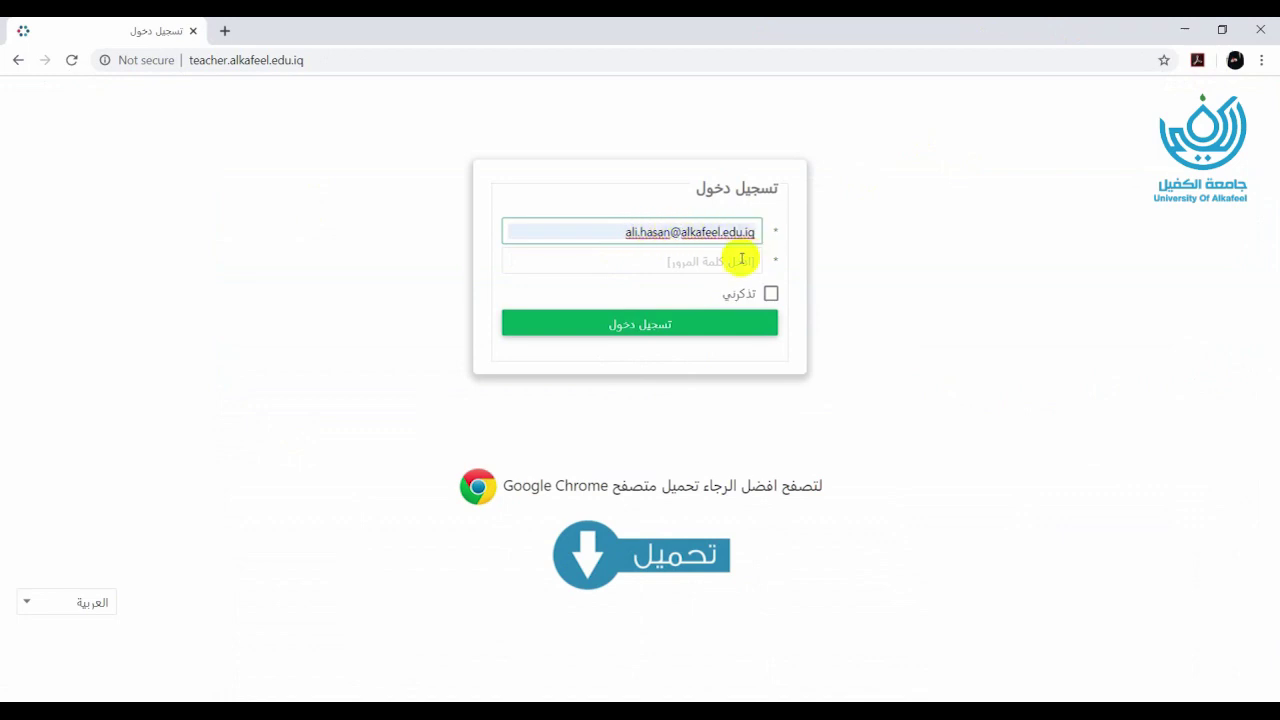
{"action": "left_click", "coordinate": [712, 262]}
{"action": "key", "text": "ctrl+v"}
{"action": "left_click", "coordinate": [695, 318]}
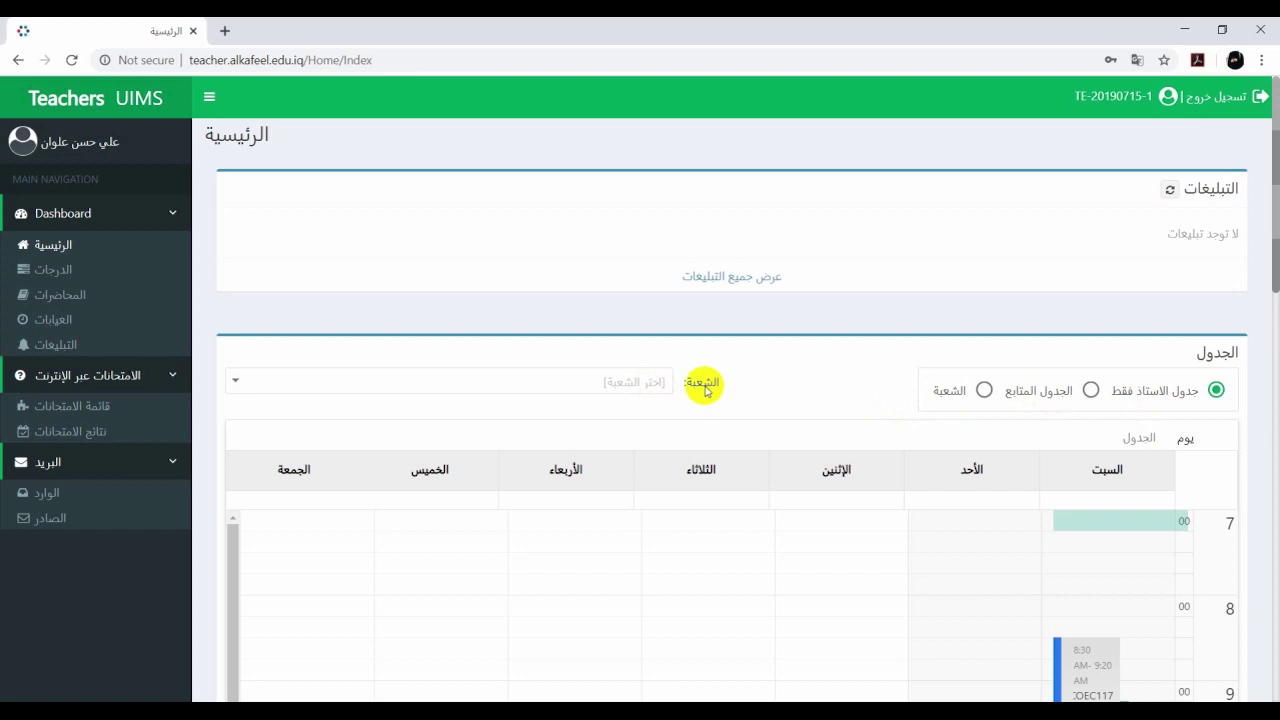
{"action": "left_click", "coordinate": [238, 380]}
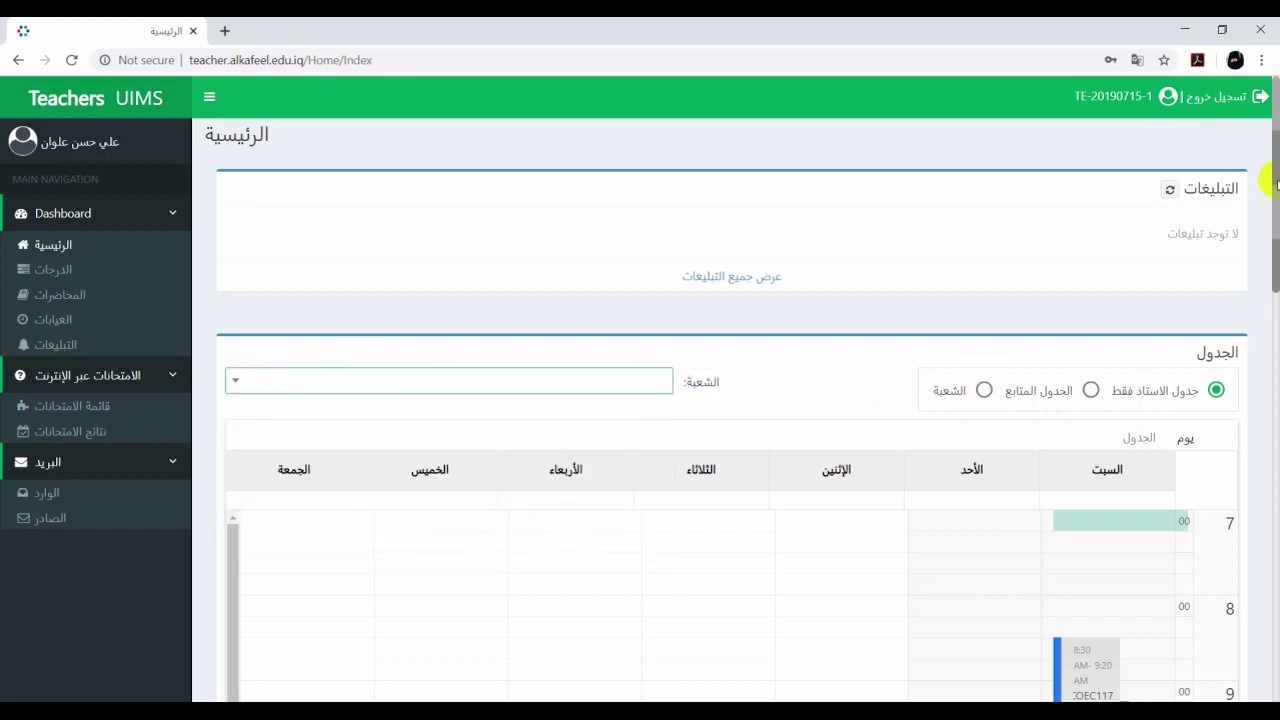
{"action": "mouse_move", "coordinate": [1262, 190]}
{"action": "left_mouse_down"}
{"action": "mouse_move", "coordinate": [1276, 318]}
{"action": "mouse_move", "coordinate": [1271, 534]}
{"action": "mouse_move", "coordinate": [1276, 195]}
{"action": "left_mouse_up"}
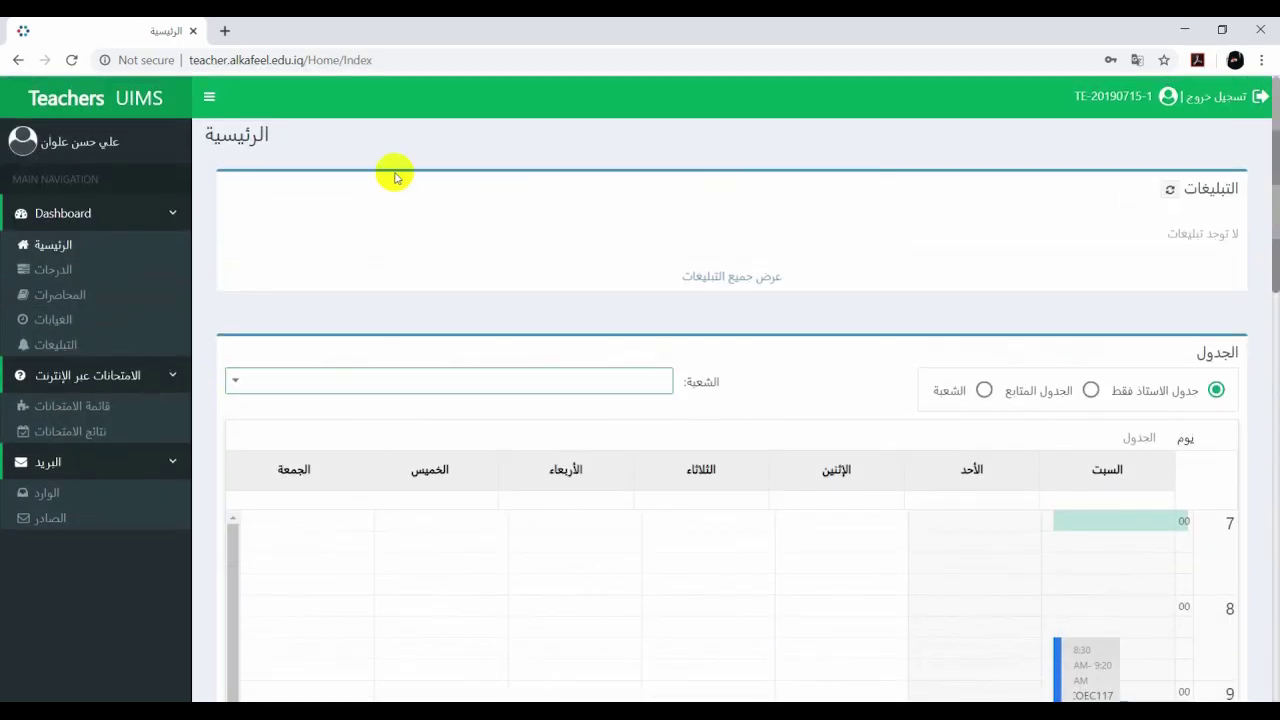
On the grades page, set the subject to COEC117 - computer programming 1, first-year morning section B, and the exam date to 2020/03/13.
{"action": "left_click", "coordinate": [44, 266]}
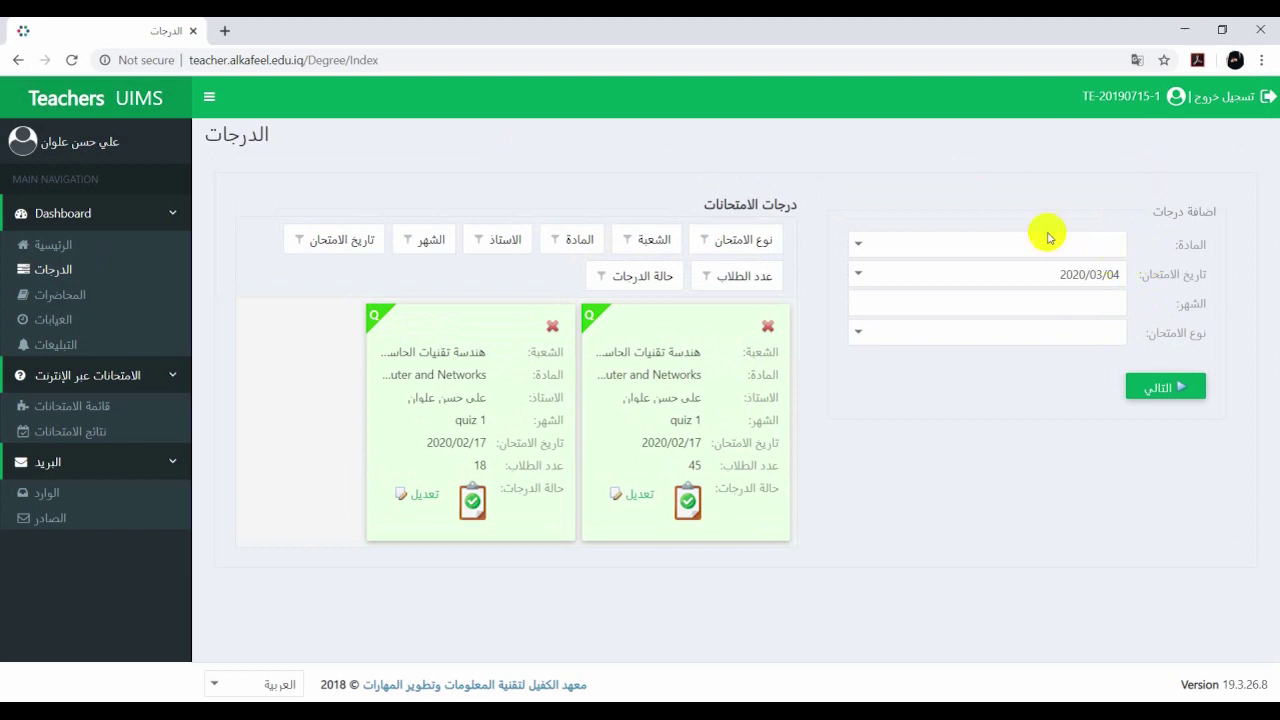
{"action": "left_click", "coordinate": [853, 247]}
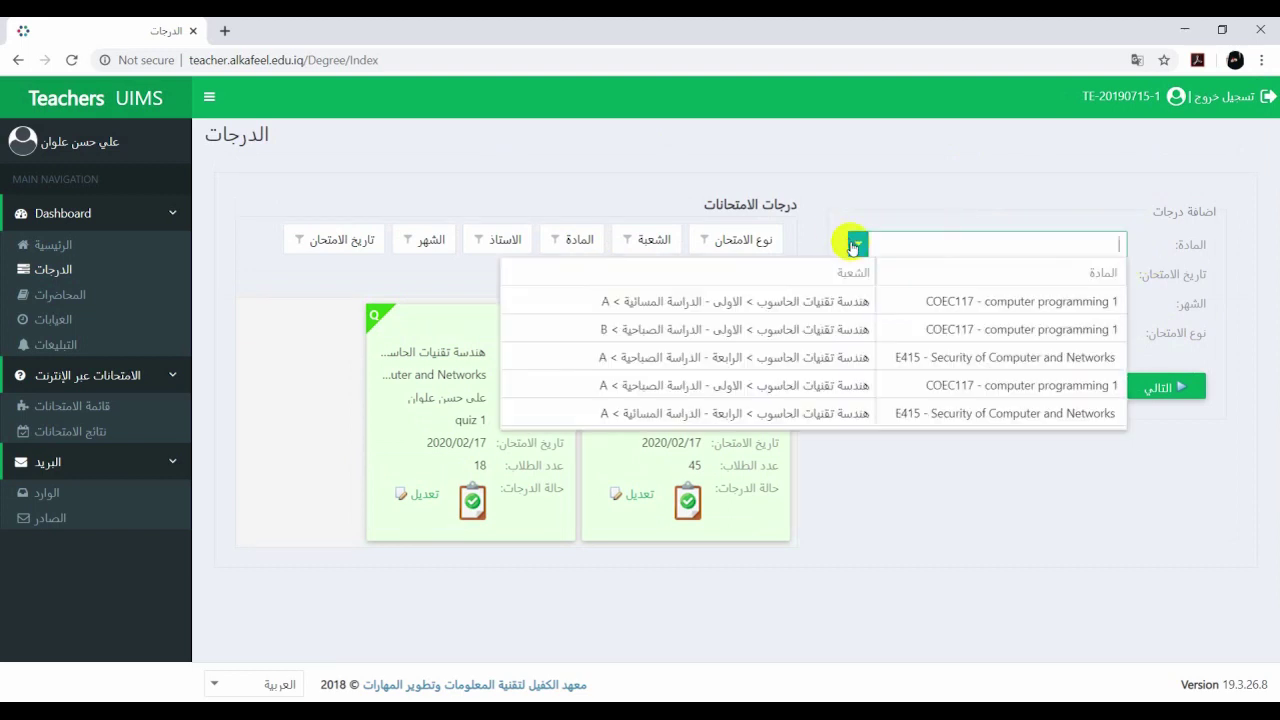
{"action": "left_click", "coordinate": [845, 328]}
{"action": "left_click", "coordinate": [858, 274]}
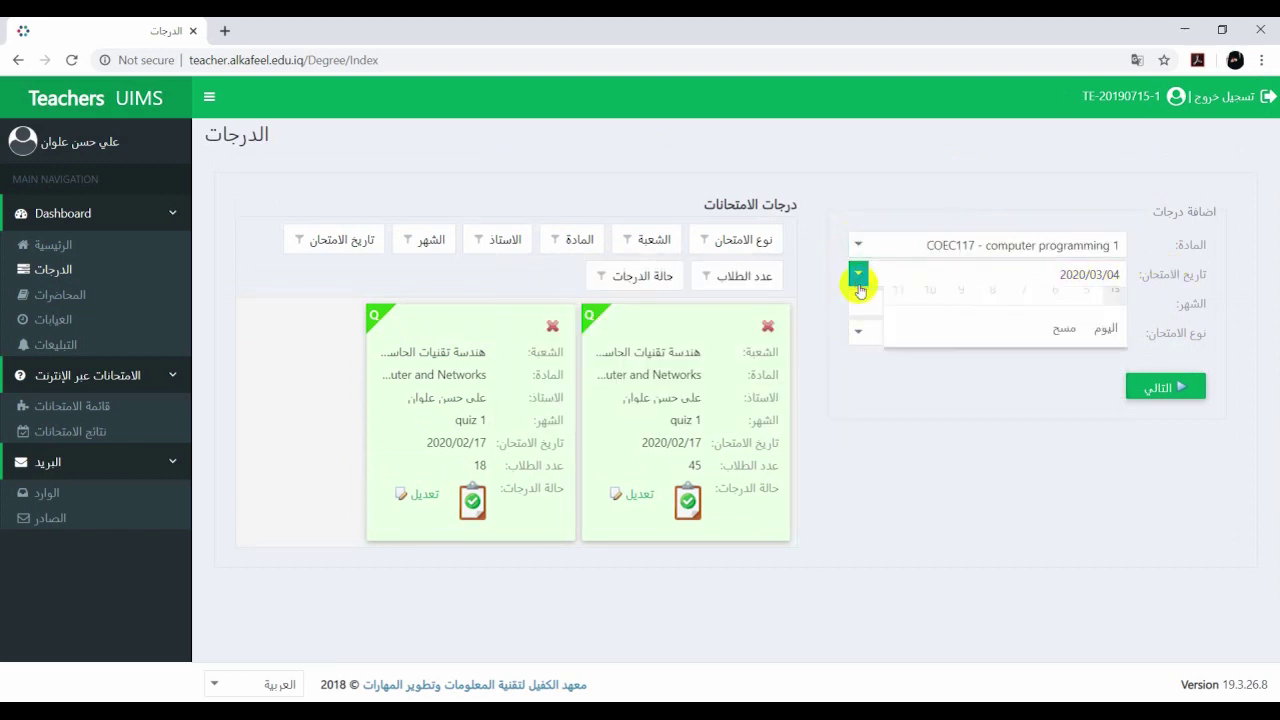
{"action": "left_click", "coordinate": [930, 405]}
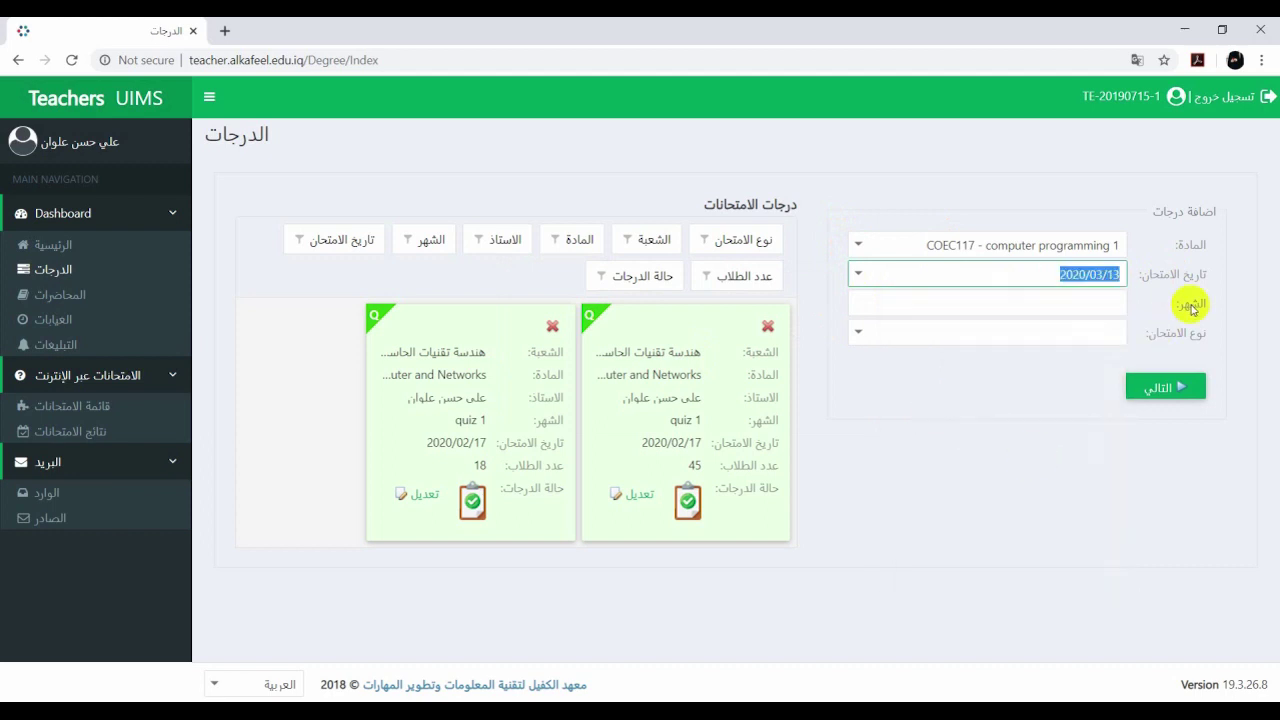
Enter quiz1 as the month, choose the exam type امتحان يومي, and proceed to editing the first student's grade.
{"action": "left_click", "coordinate": [1082, 306]}
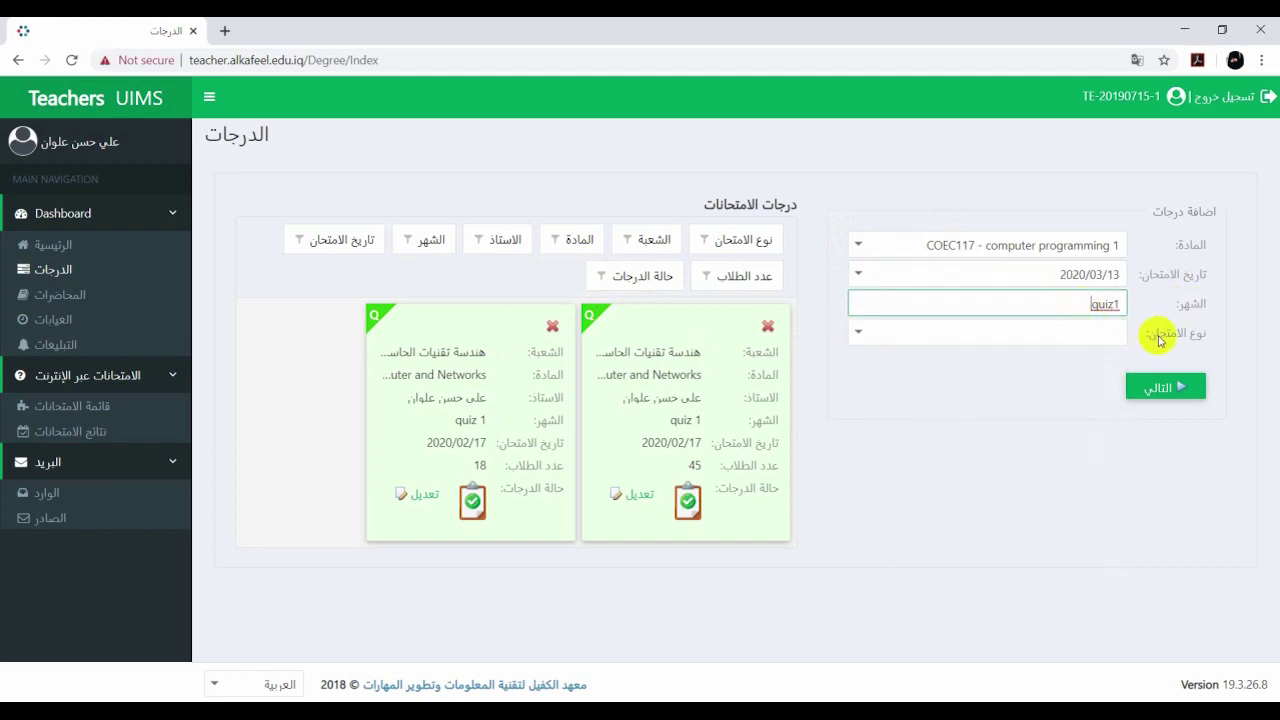
{"action": "left_click", "coordinate": [858, 331]}
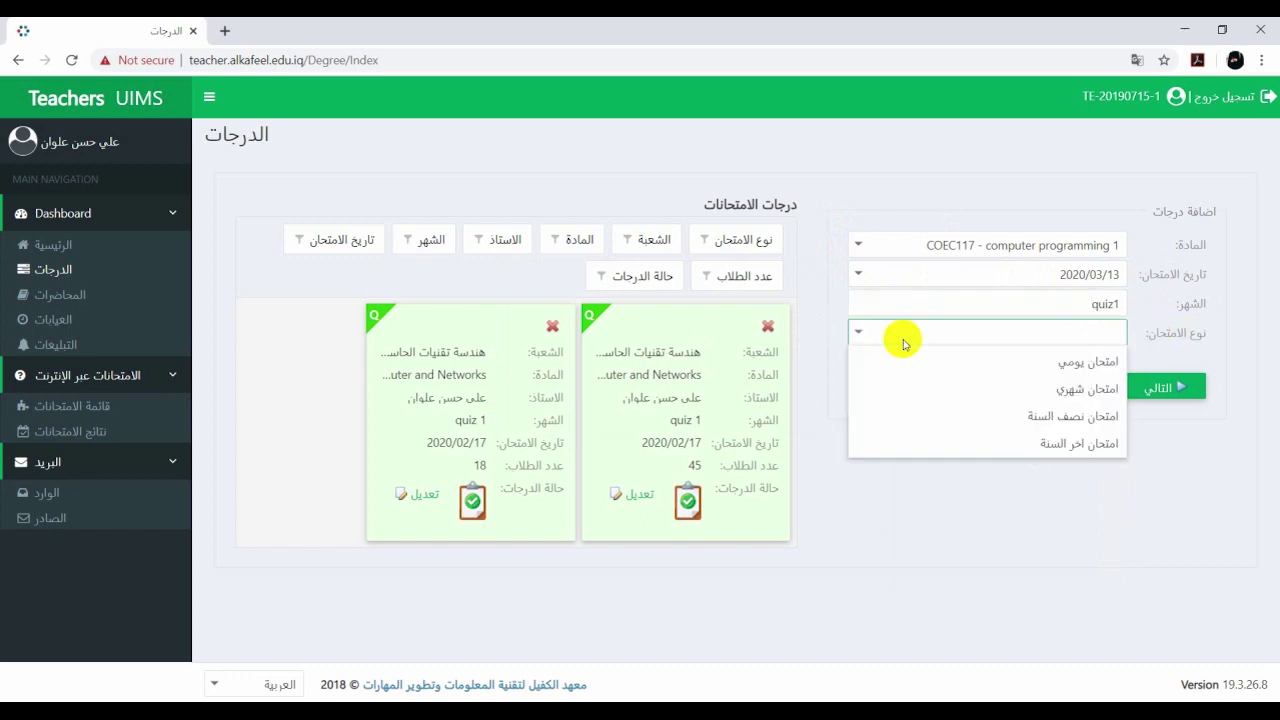
{"action": "left_click", "coordinate": [963, 363]}
{"action": "left_click", "coordinate": [1158, 387]}
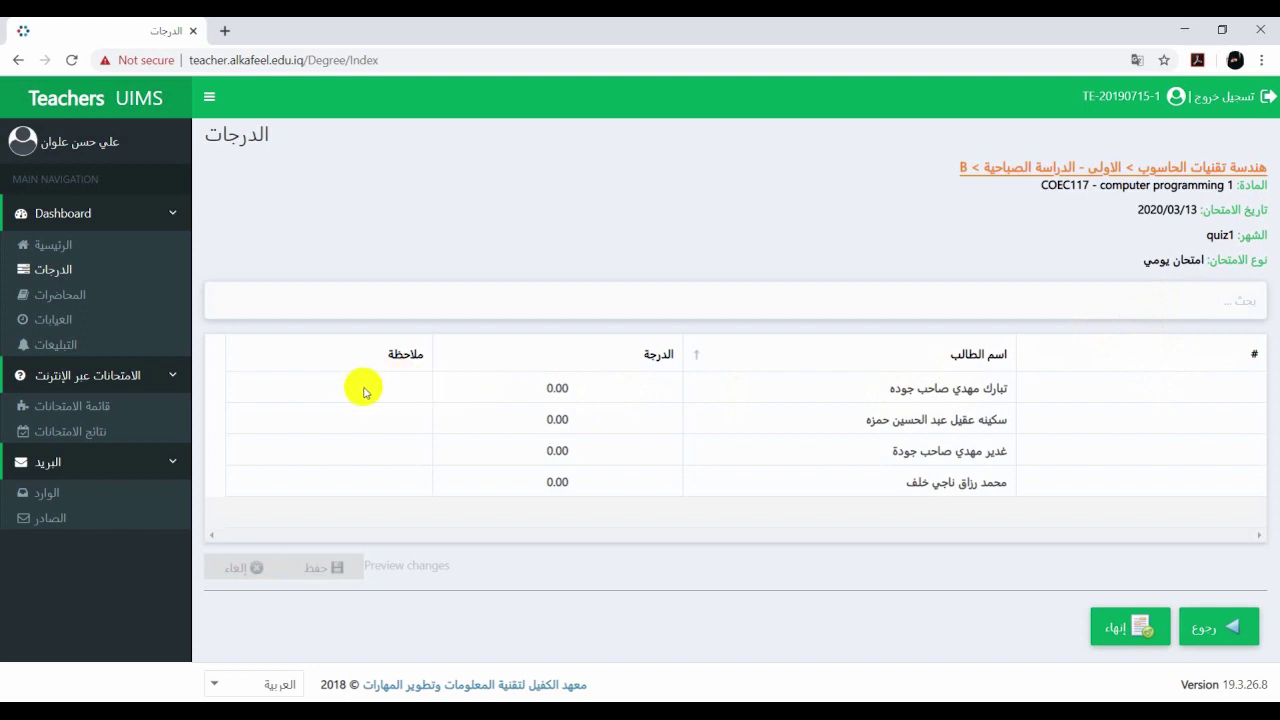
{"action": "left_click", "coordinate": [566, 390]}
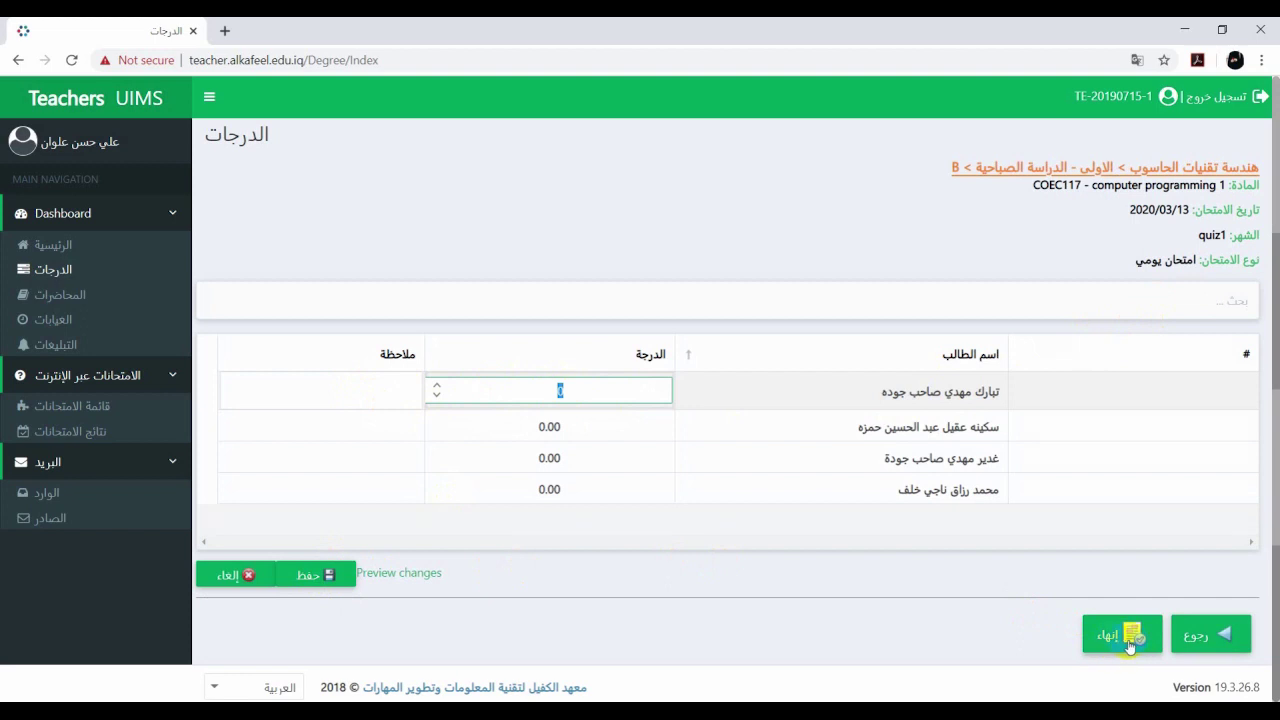
View the lectures page and check its subject and stage selection lists below the new lecture upload form.
{"action": "left_click", "coordinate": [58, 298]}
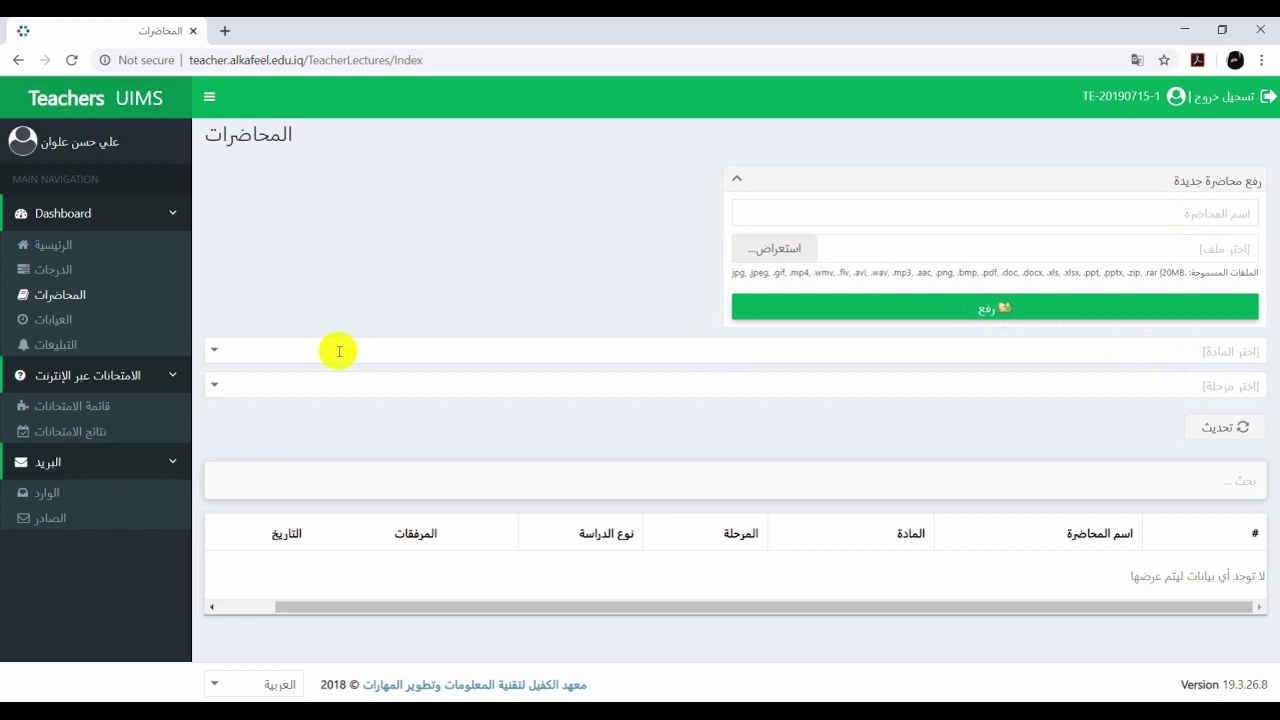
{"action": "left_click", "coordinate": [217, 351]}
{"action": "left_click", "coordinate": [216, 350]}
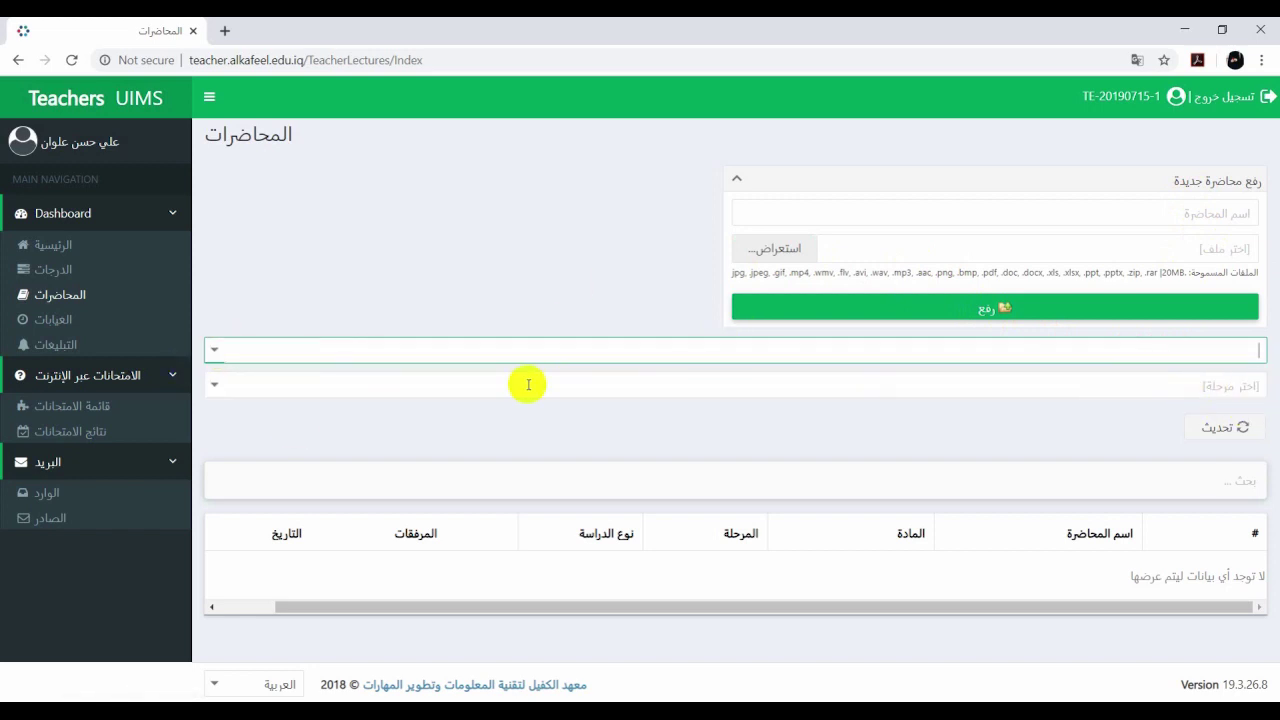
{"action": "left_click", "coordinate": [213, 388]}
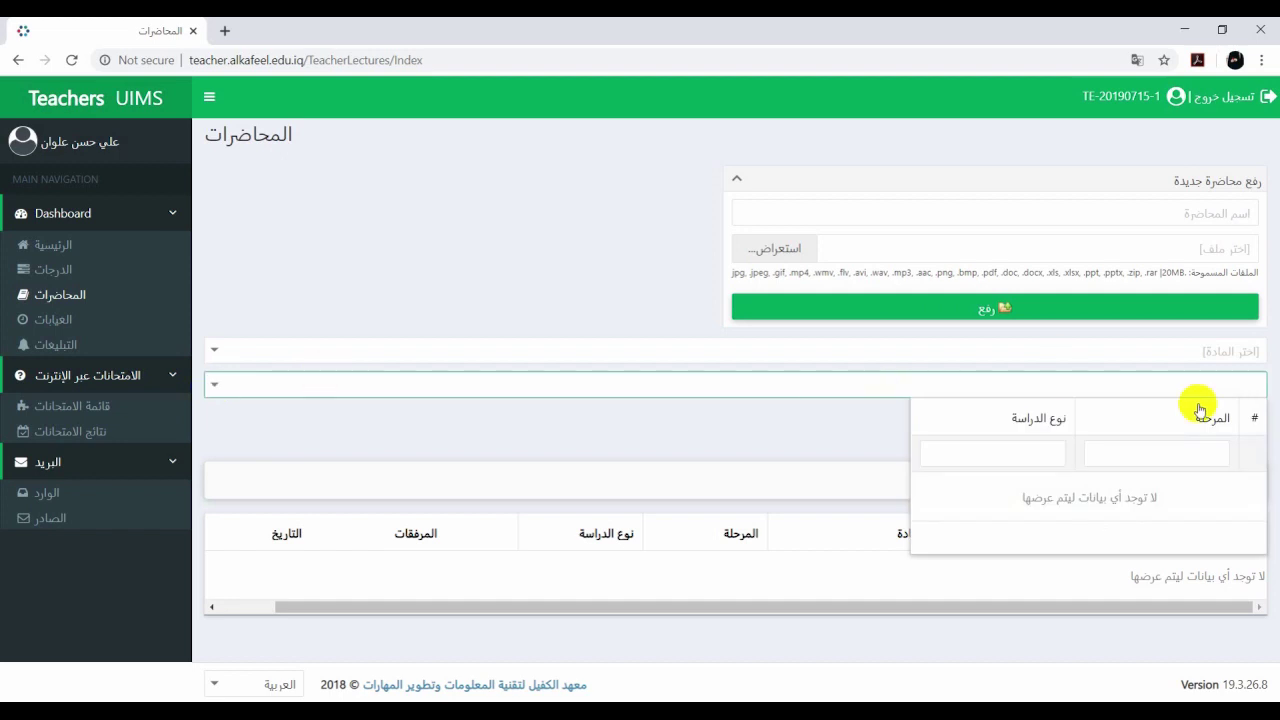
{"action": "left_click", "coordinate": [212, 384]}
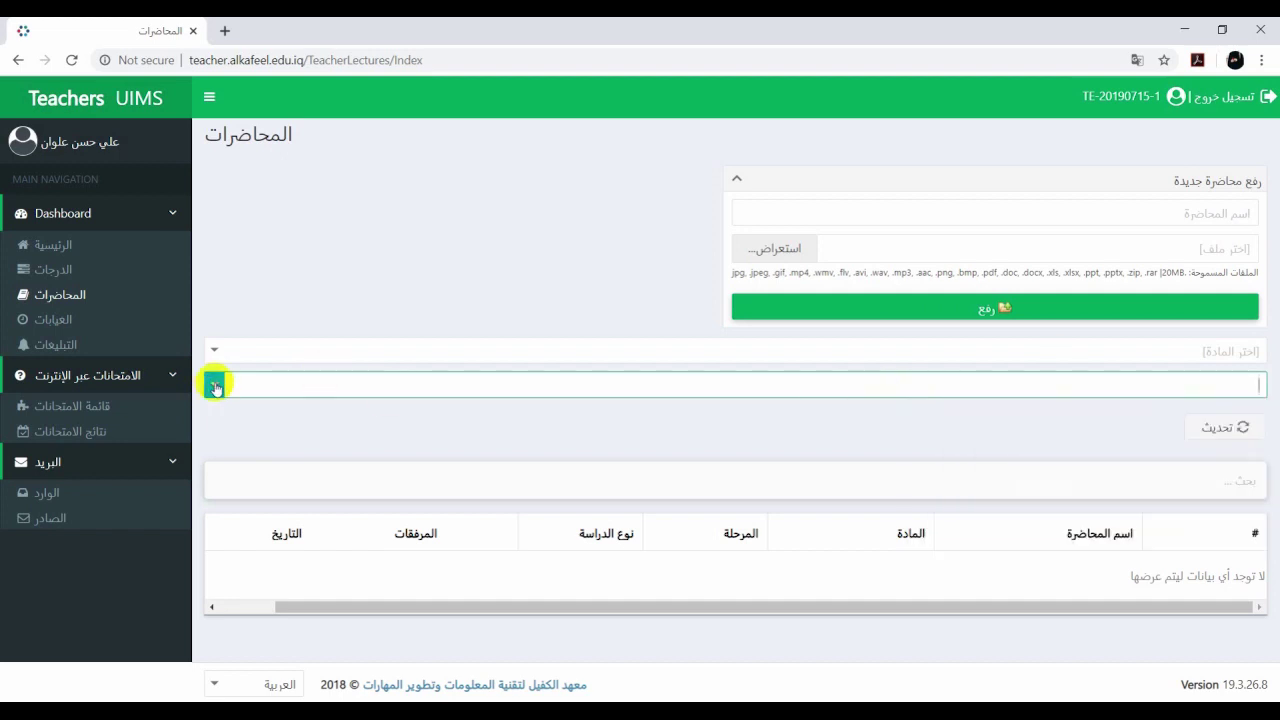
{"action": "left_click", "coordinate": [987, 313]}
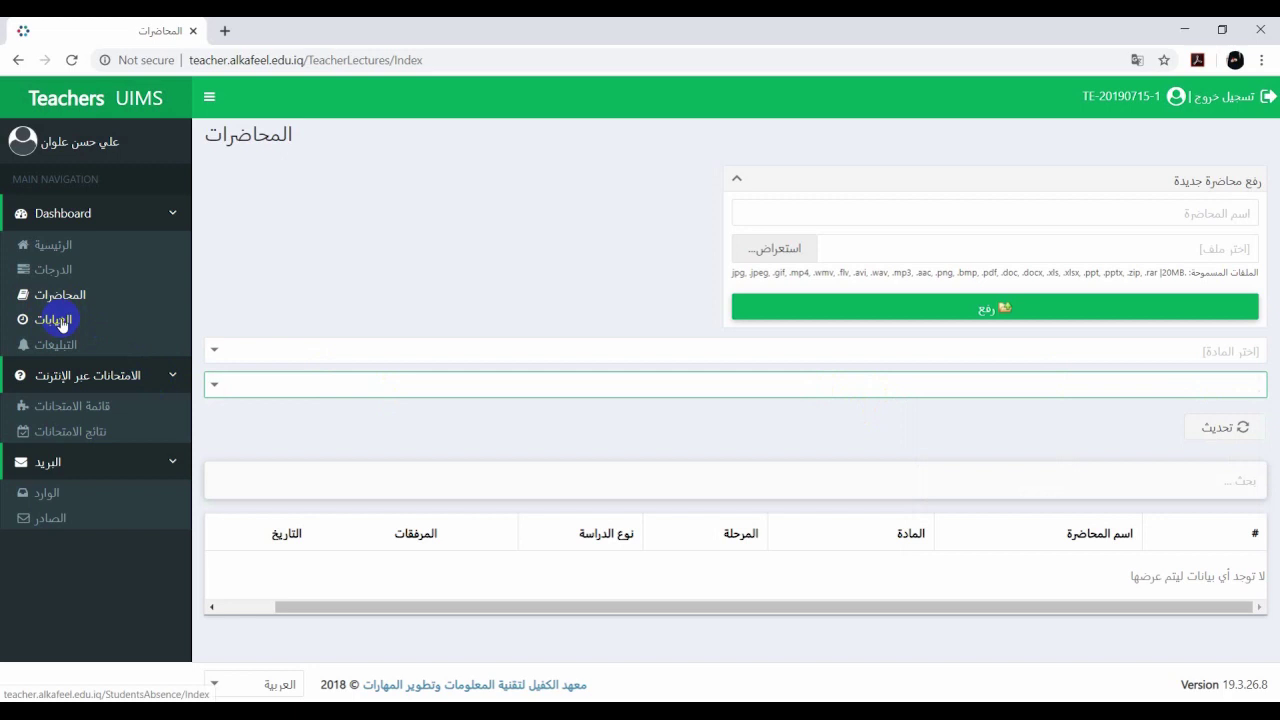
View the student absences page and the notifications page.
{"action": "left_click", "coordinate": [61, 321]}
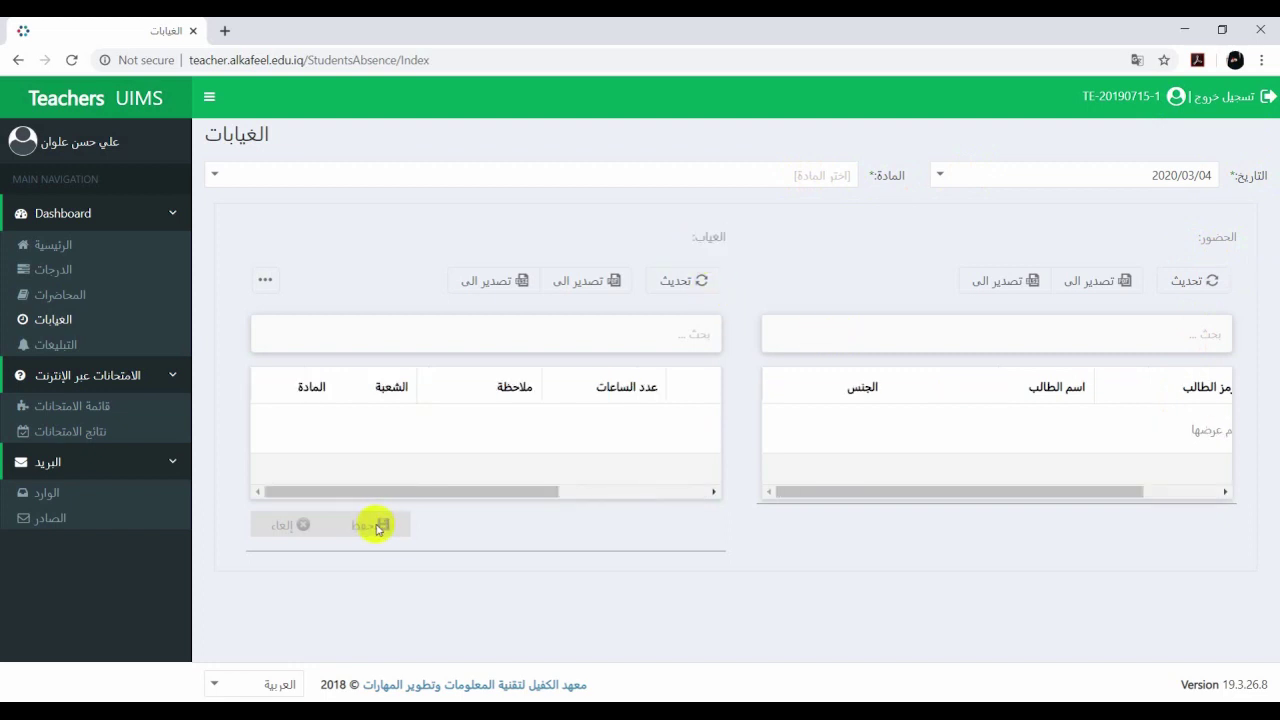
{"action": "left_click", "coordinate": [55, 344]}
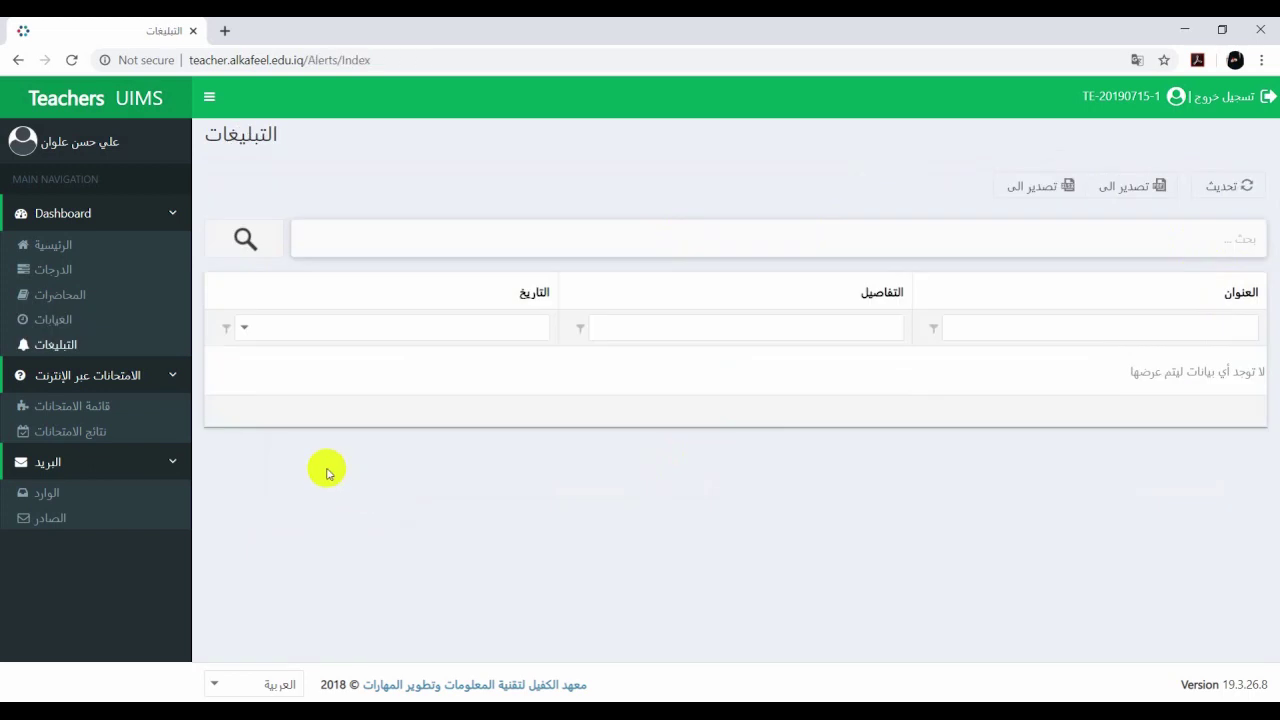
Start a new exam in the online exam list for COEC117 - computer programming 1, first-year morning section A, addressed to the whole section.
{"action": "left_click", "coordinate": [78, 413]}
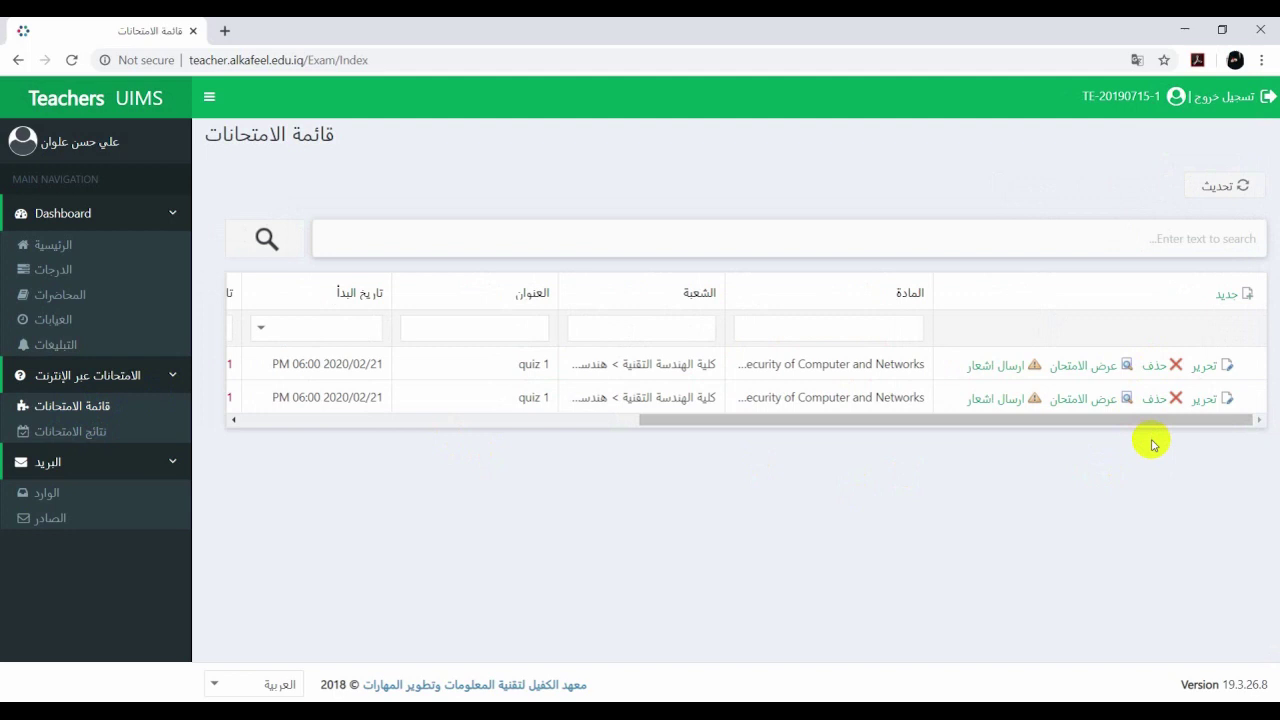
{"action": "left_click", "coordinate": [1232, 299]}
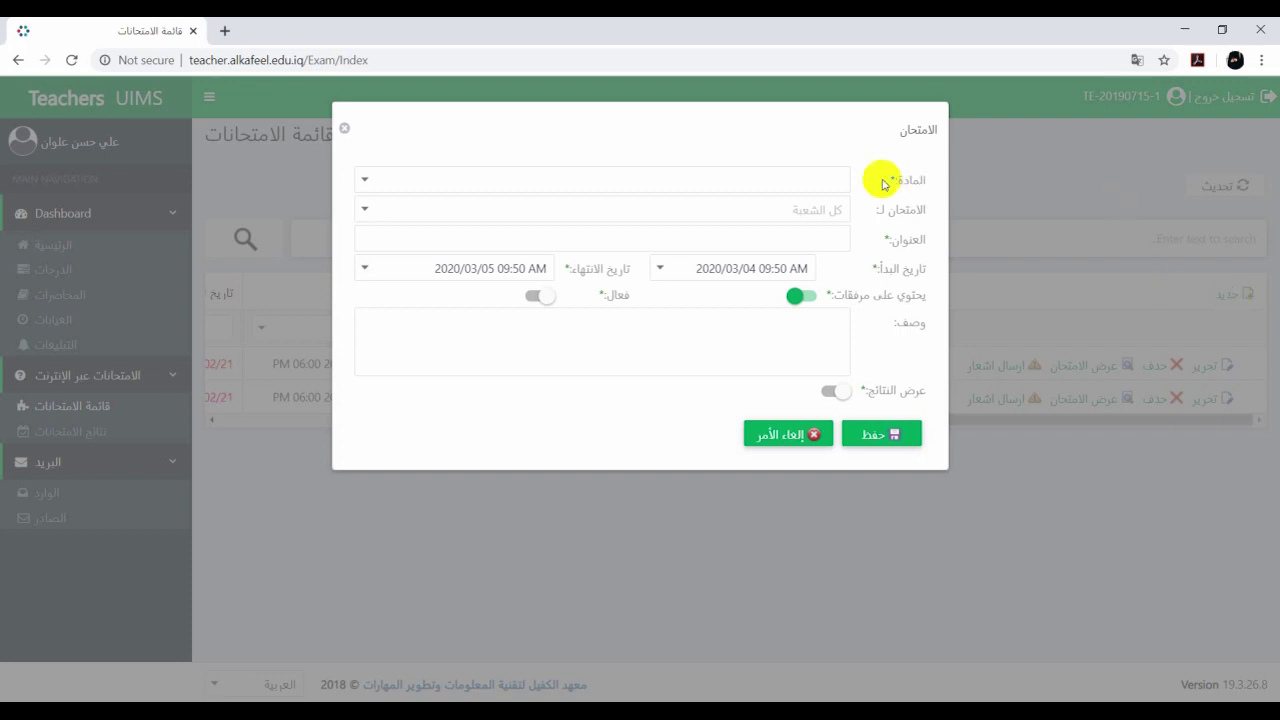
{"action": "left_click", "coordinate": [360, 178]}
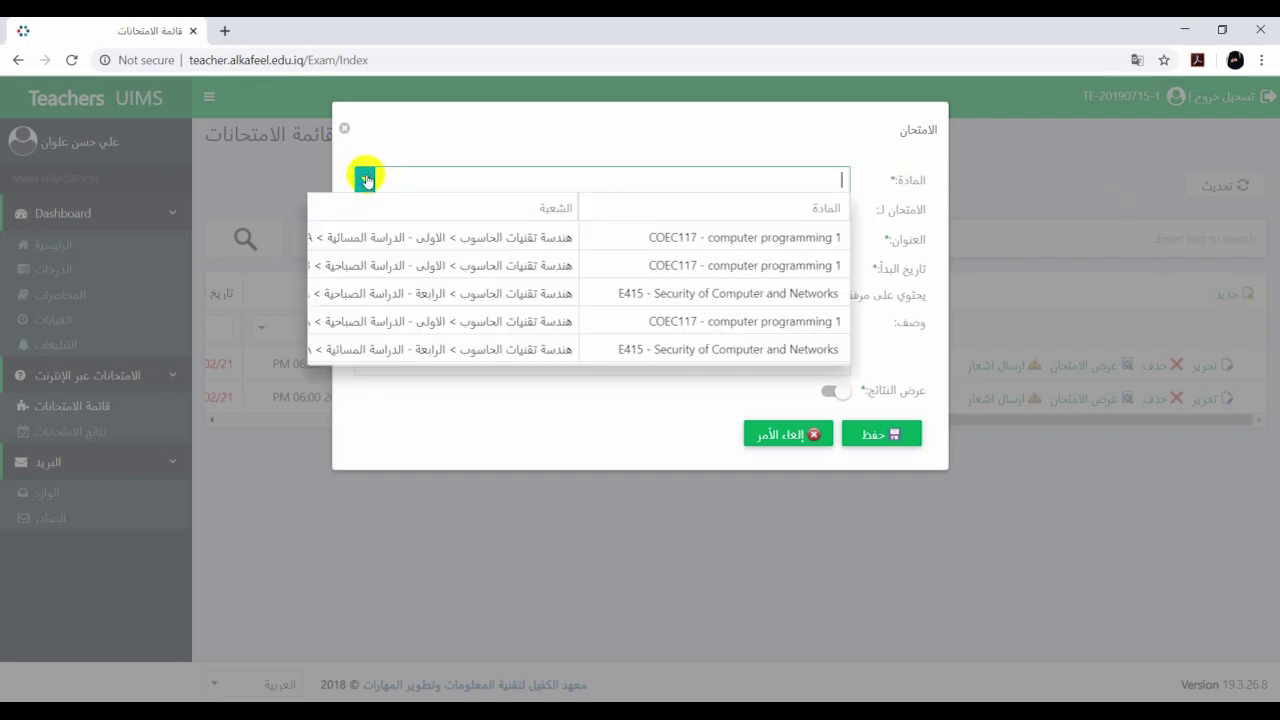
{"action": "left_click", "coordinate": [526, 323]}
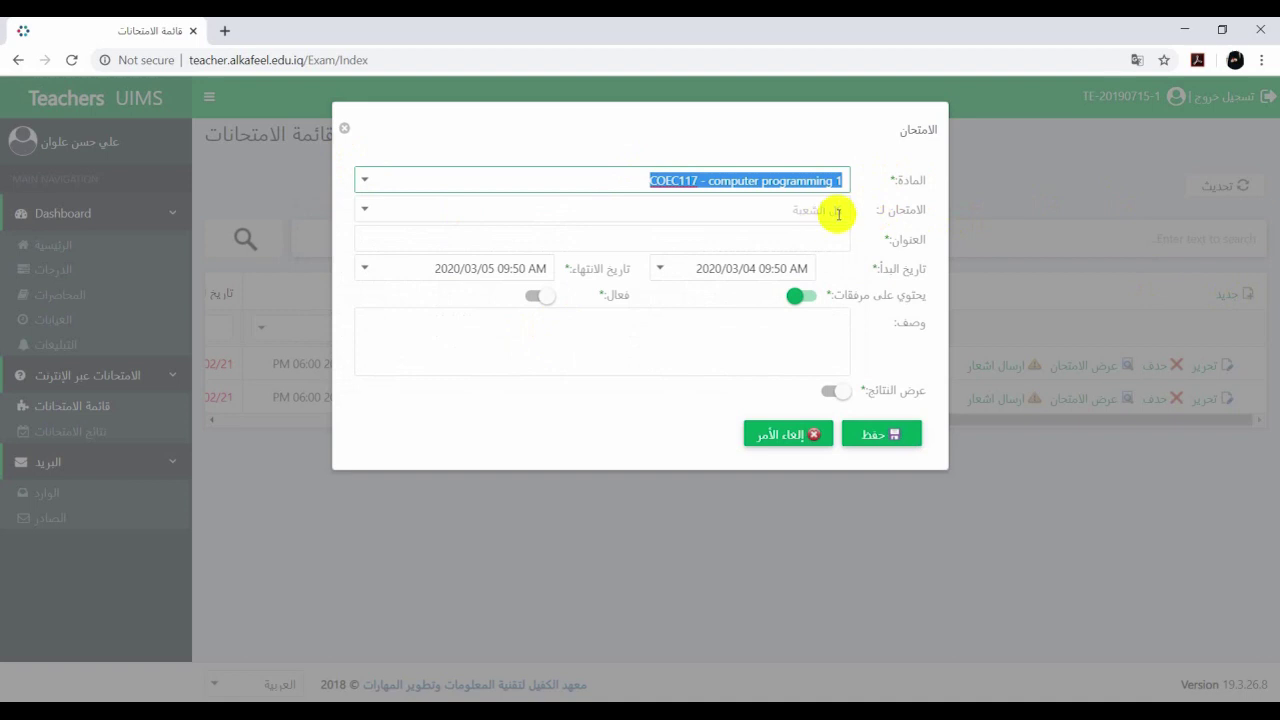
{"action": "left_click", "coordinate": [363, 213]}
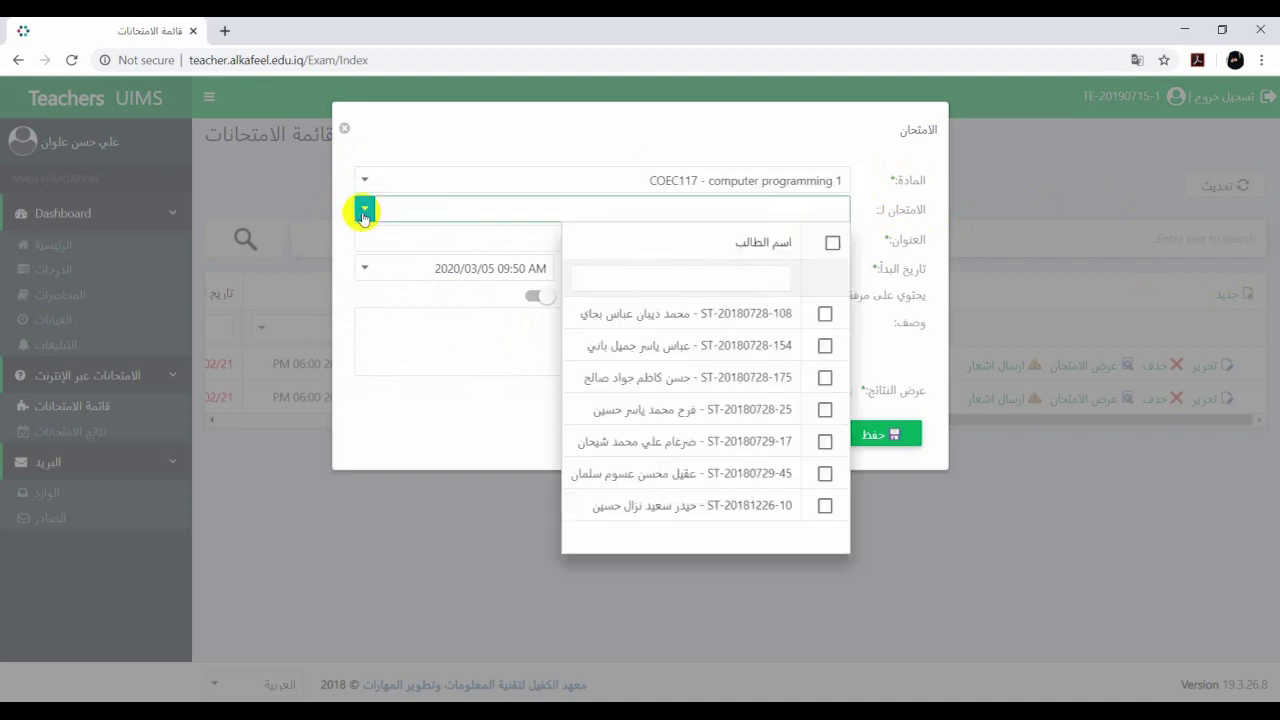
{"action": "left_click", "coordinate": [760, 240]}
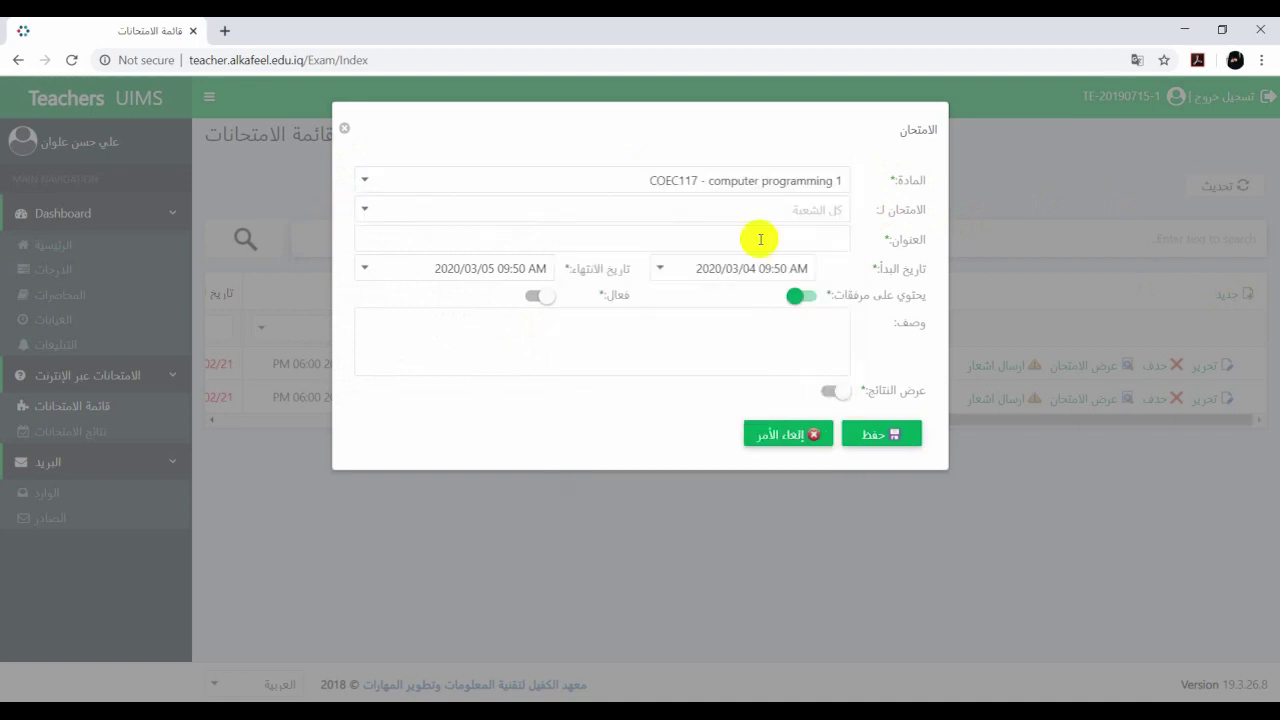
Title the exam quiz1 and set its start to 2020/03/20 10:50 AM.
{"action": "left_click", "coordinate": [826, 239]}
{"action": "type", "text": "quiz1"}
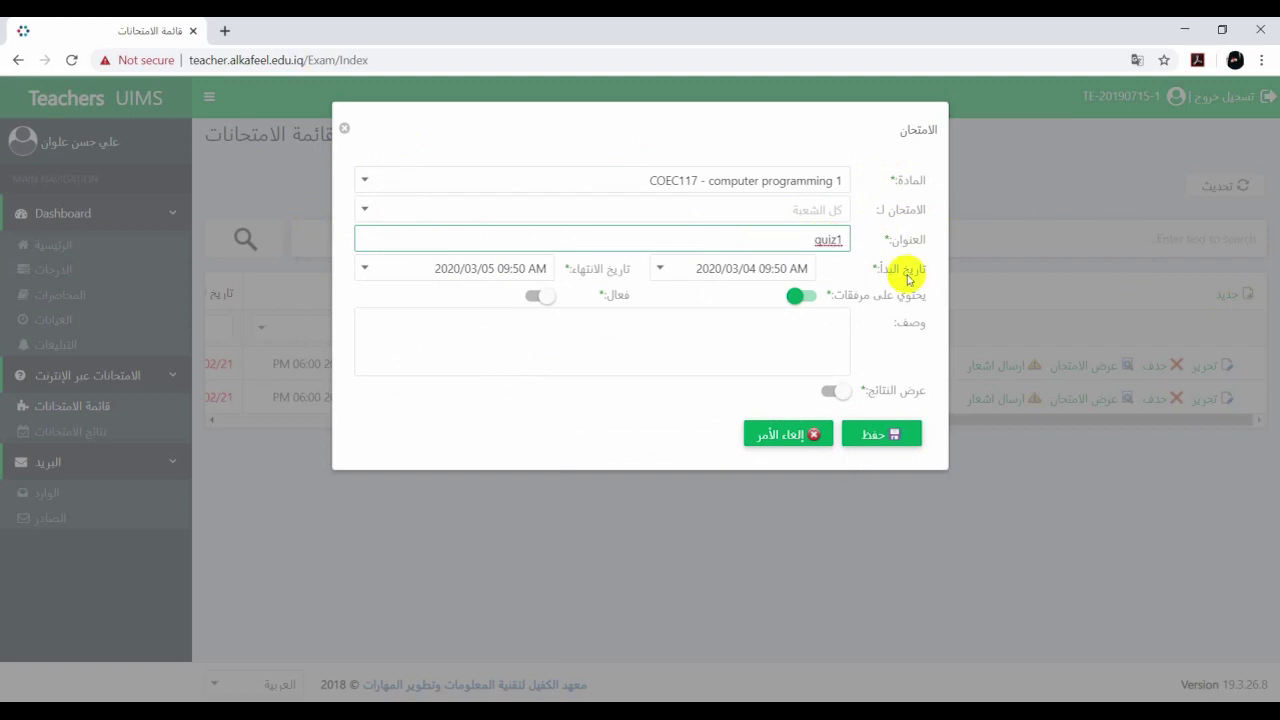
{"action": "left_click", "coordinate": [660, 268]}
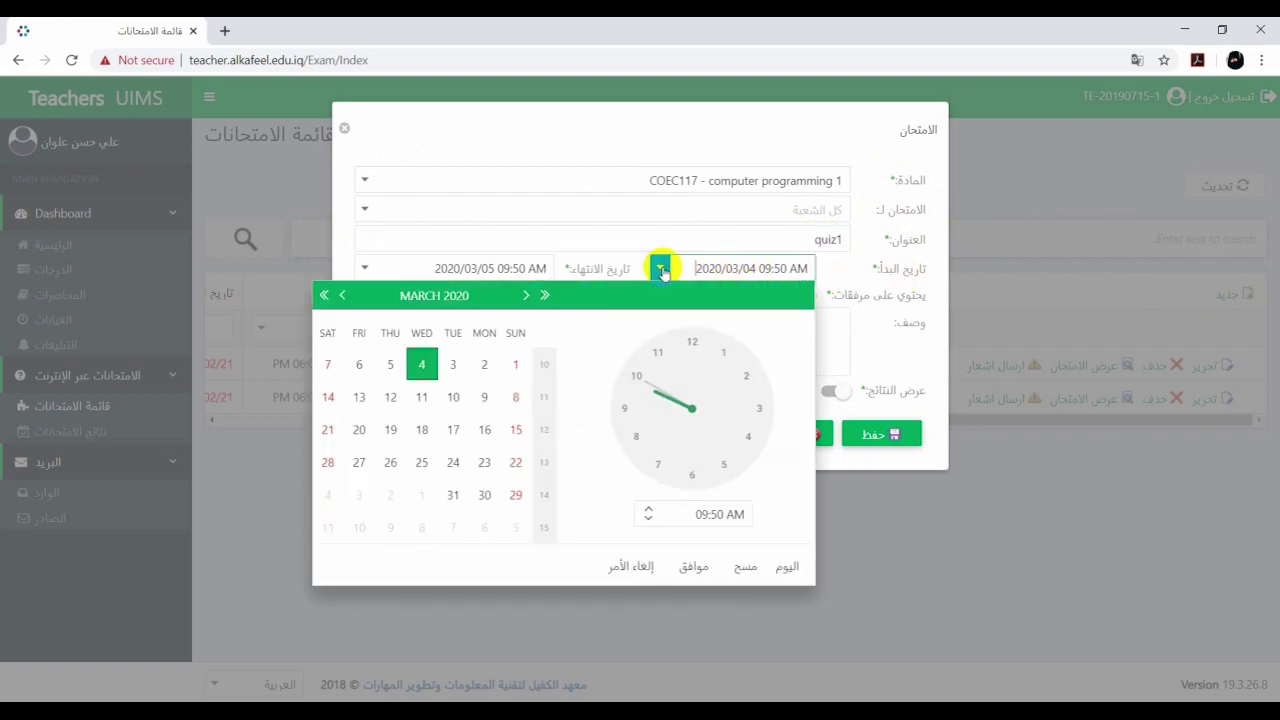
{"action": "left_click", "coordinate": [359, 429]}
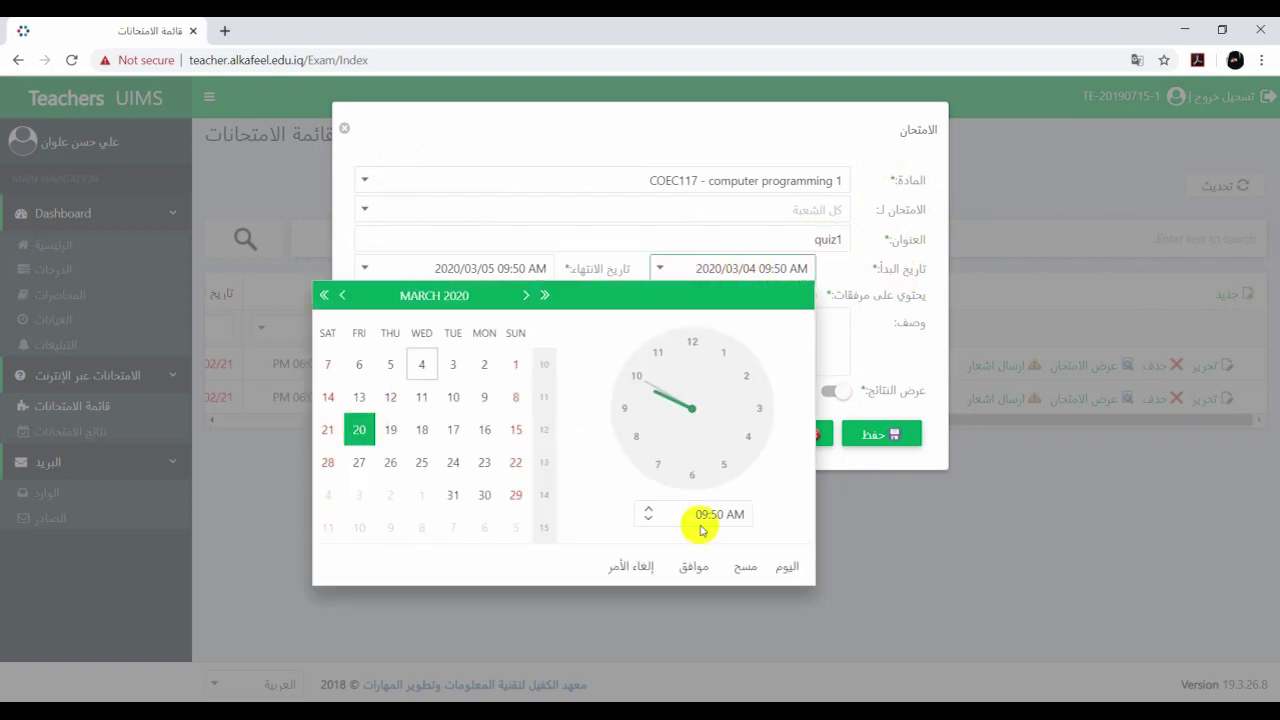
{"action": "left_click", "coordinate": [650, 509]}
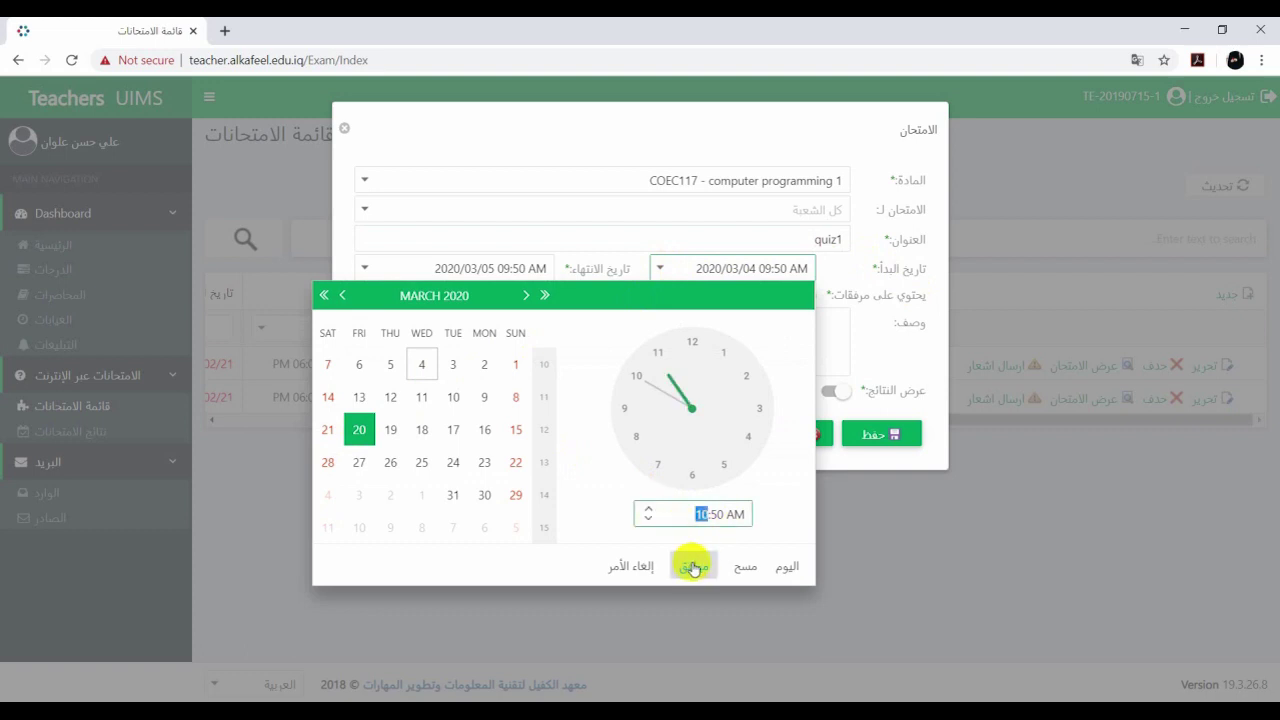
{"action": "left_click", "coordinate": [693, 568]}
Set the exam's end to 2020/03/20 11:50 AM.
{"action": "left_click", "coordinate": [364, 268]}
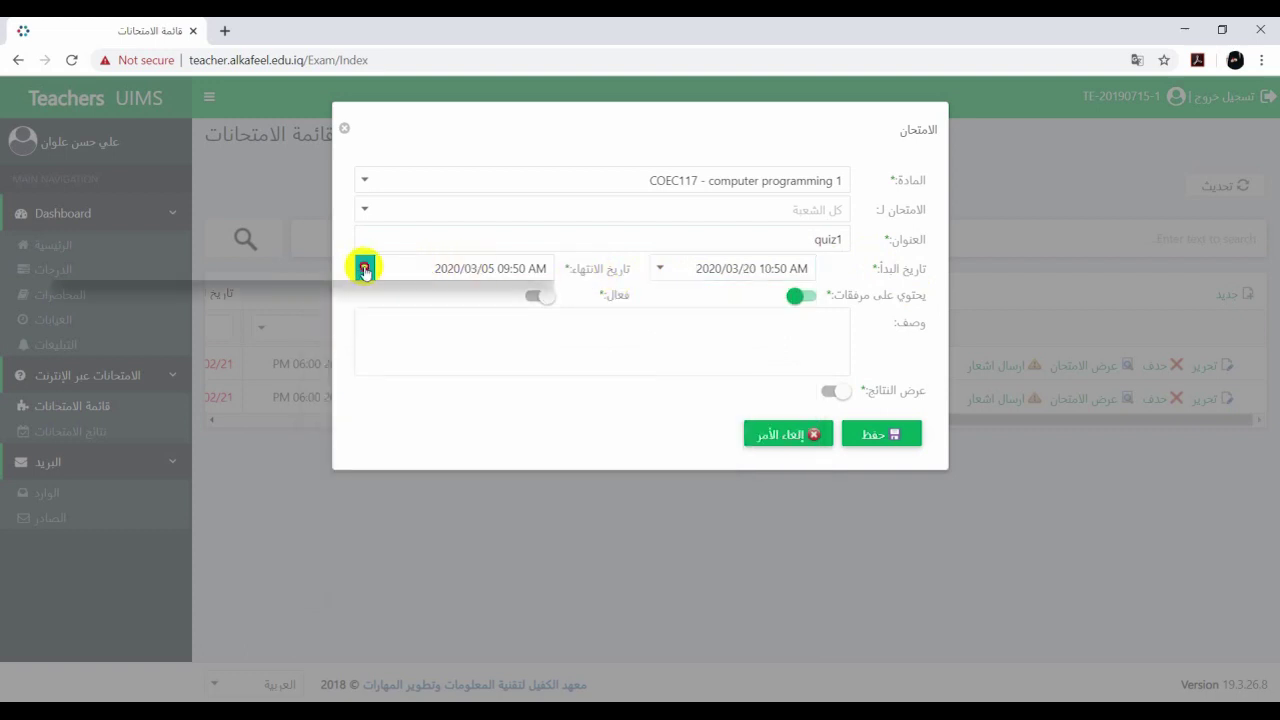
{"action": "left_click", "coordinate": [97, 429]}
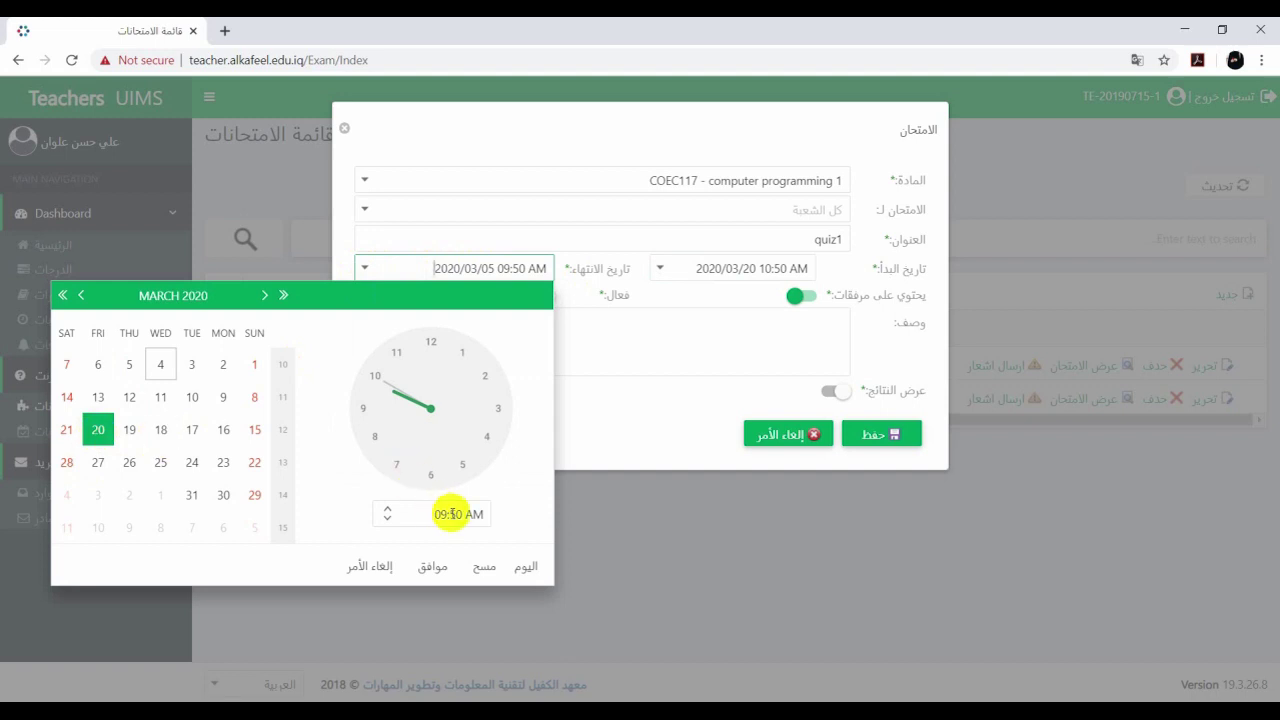
{"action": "left_click", "coordinate": [387, 508]}
{"action": "left_click", "coordinate": [387, 508]}
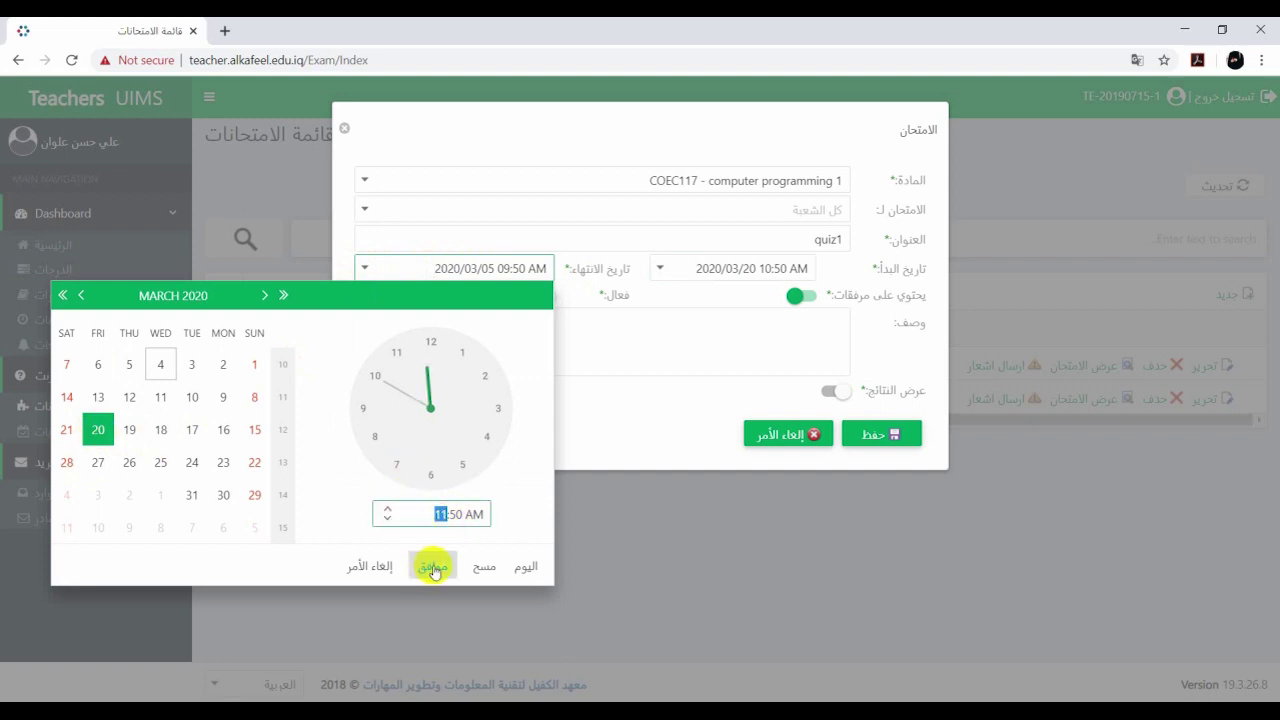
{"action": "left_click", "coordinate": [433, 568]}
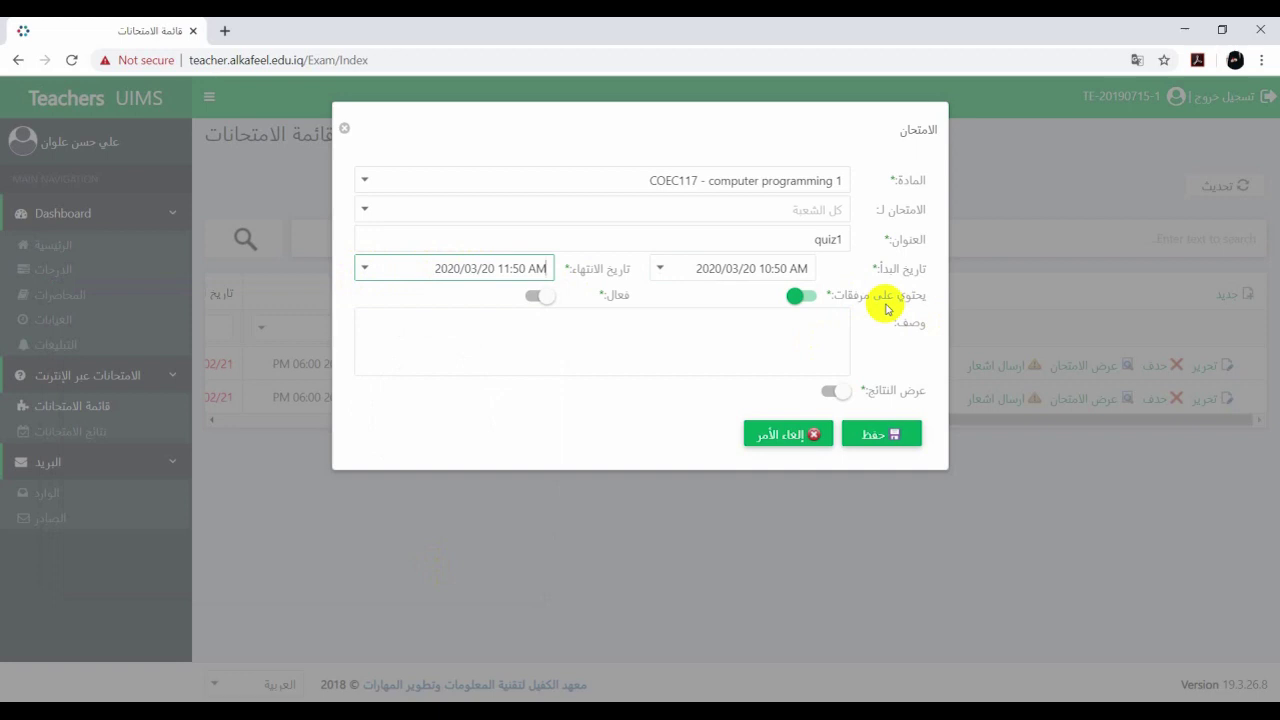
Set the exam's attachments, active and show-results options, leaving attachments and active off, and save the exam.
{"action": "left_click", "coordinate": [797, 295]}
{"action": "left_click", "coordinate": [536, 297]}
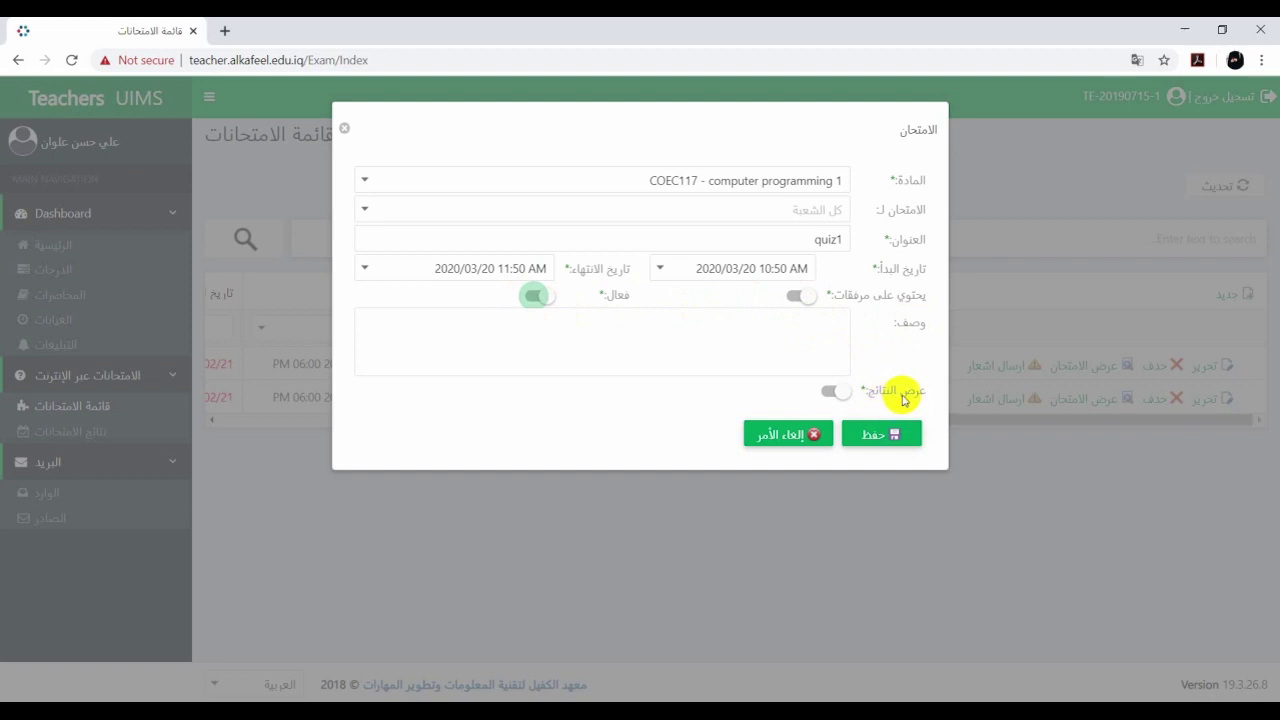
{"action": "left_click", "coordinate": [830, 394]}
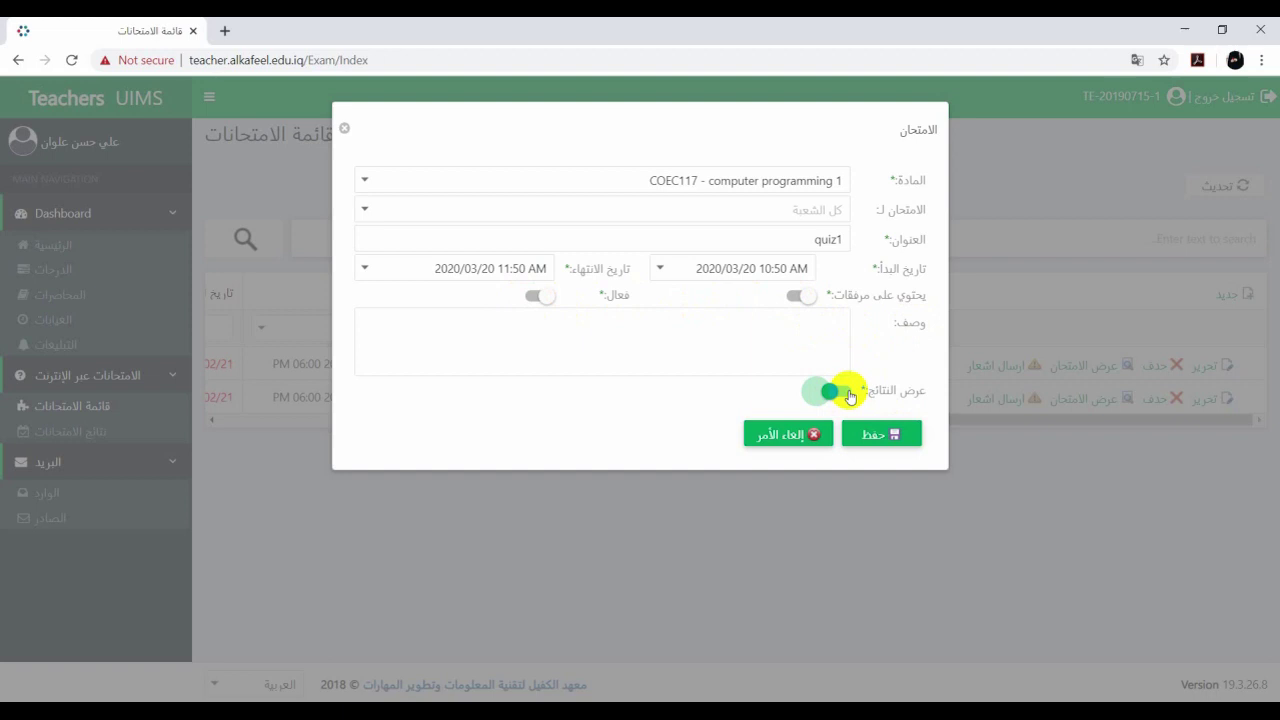
{"action": "left_click", "coordinate": [893, 437]}
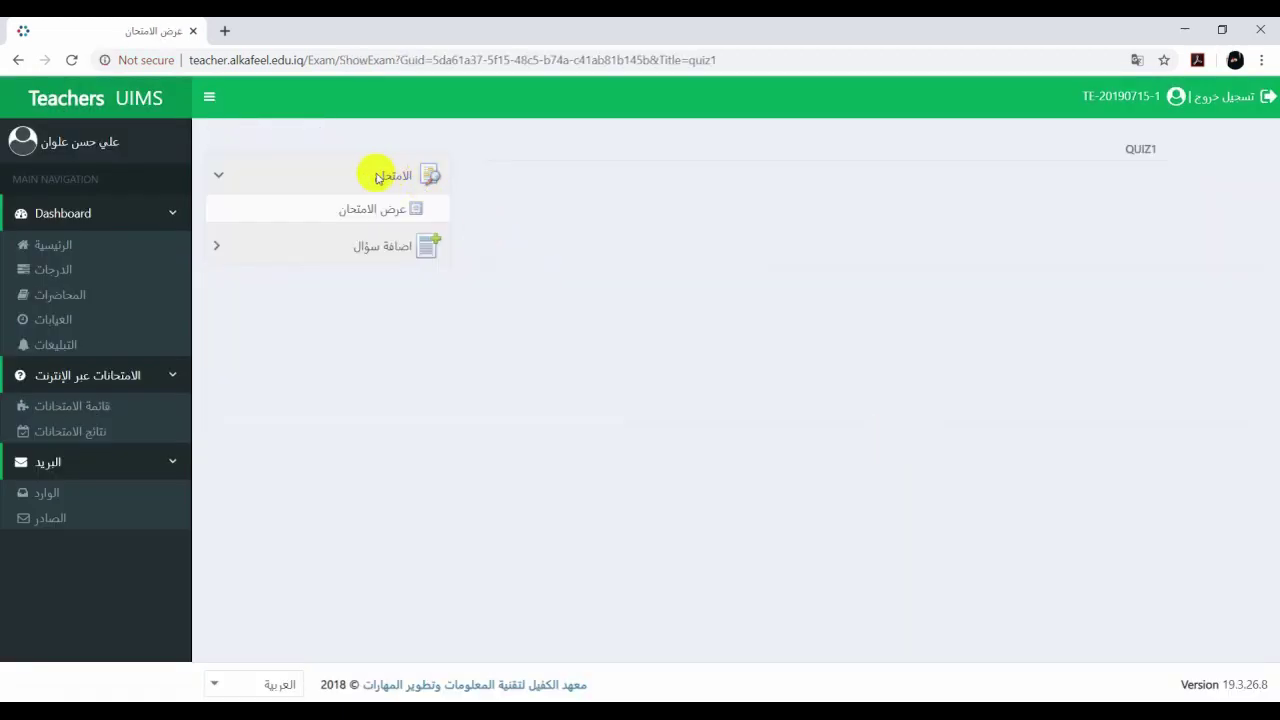
Open the multiple-choice question form for quiz1 and examine its question, correct-answers and wrong-answers fields.
{"action": "left_click", "coordinate": [219, 249]}
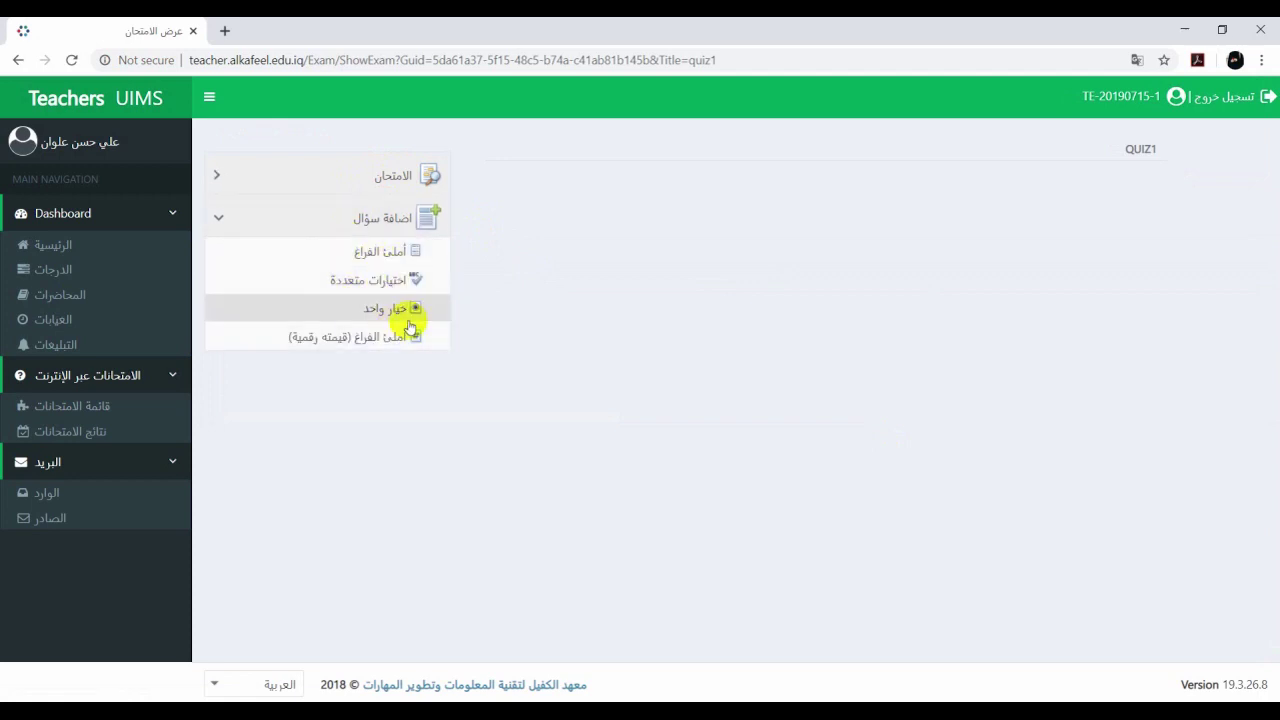
{"action": "left_click", "coordinate": [399, 280]}
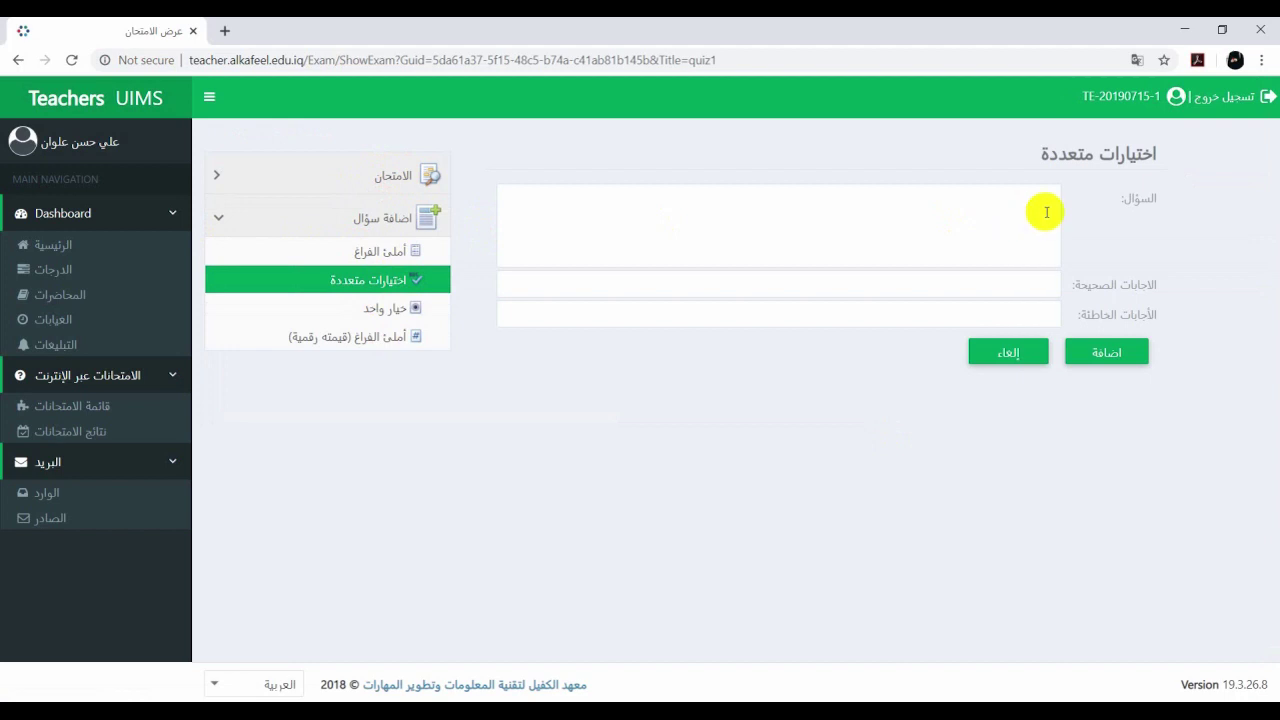
{"action": "left_click", "coordinate": [1046, 212]}
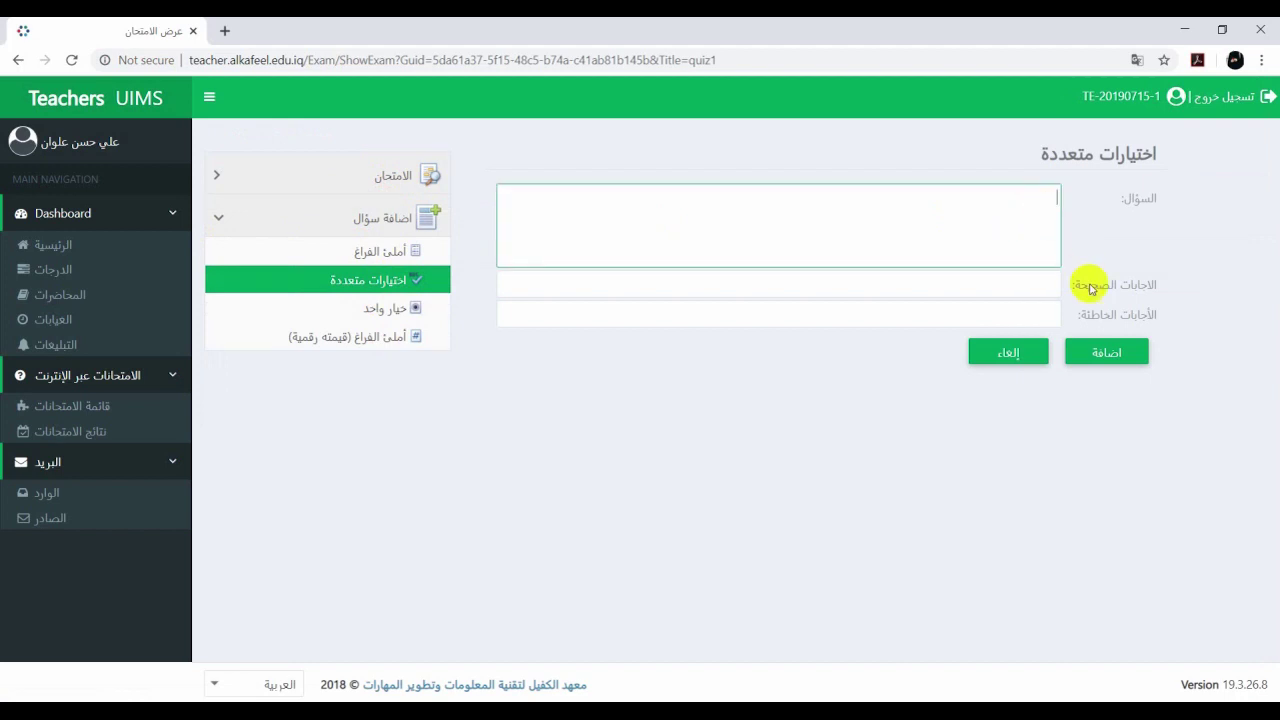
{"action": "left_click", "coordinate": [1032, 283]}
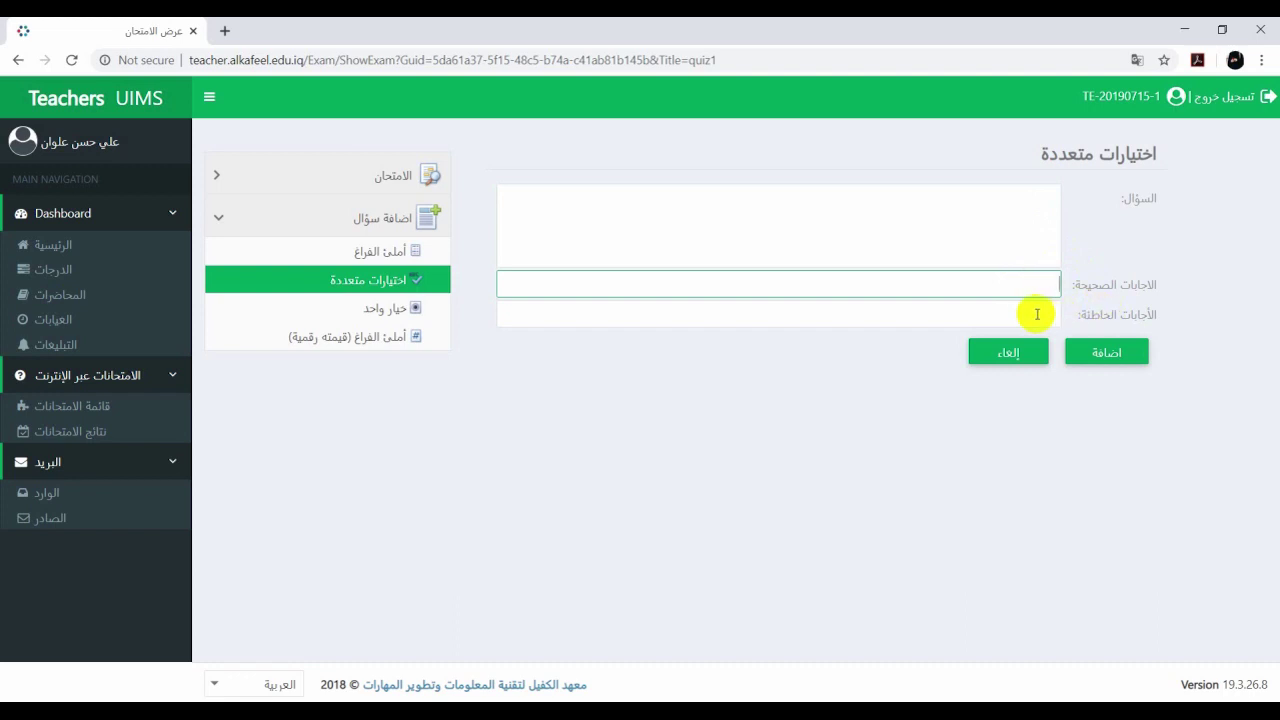
{"action": "left_click", "coordinate": [1037, 313]}
{"action": "left_click", "coordinate": [1043, 220]}
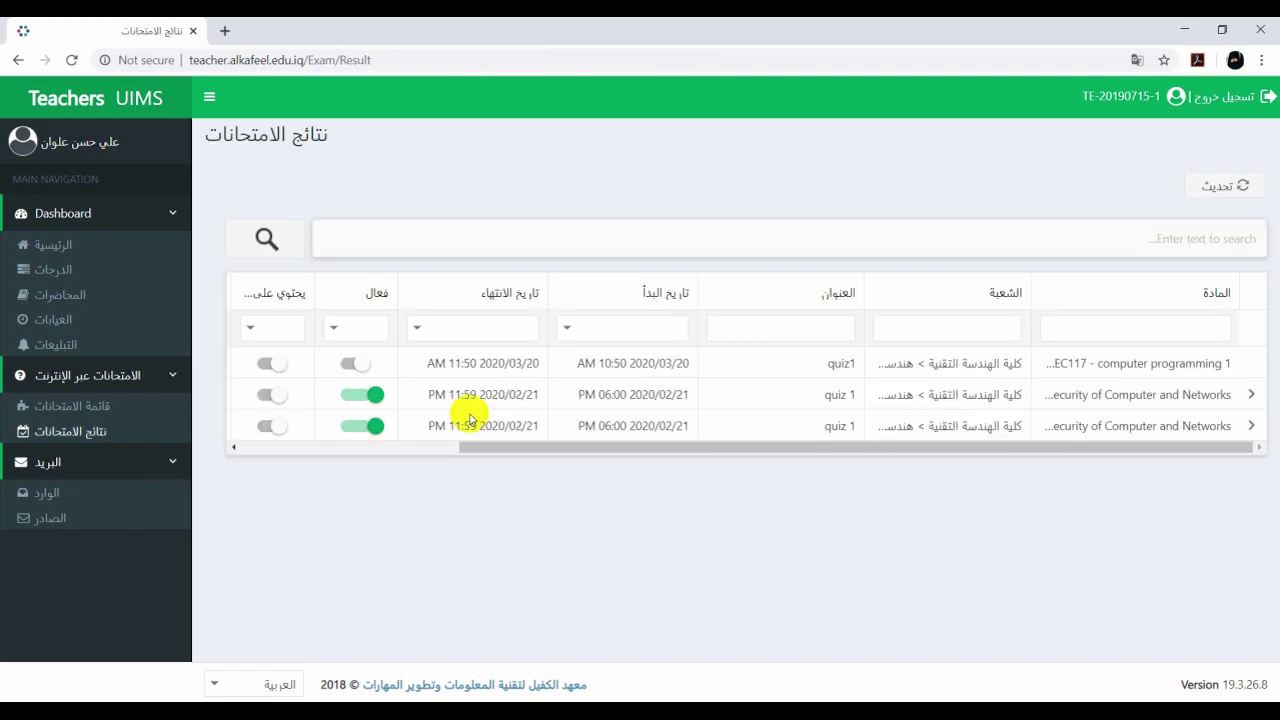
View the exam results page and examine the student grades for the first Security of Computer and Networks quiz.
{"action": "left_click", "coordinate": [74, 432]}
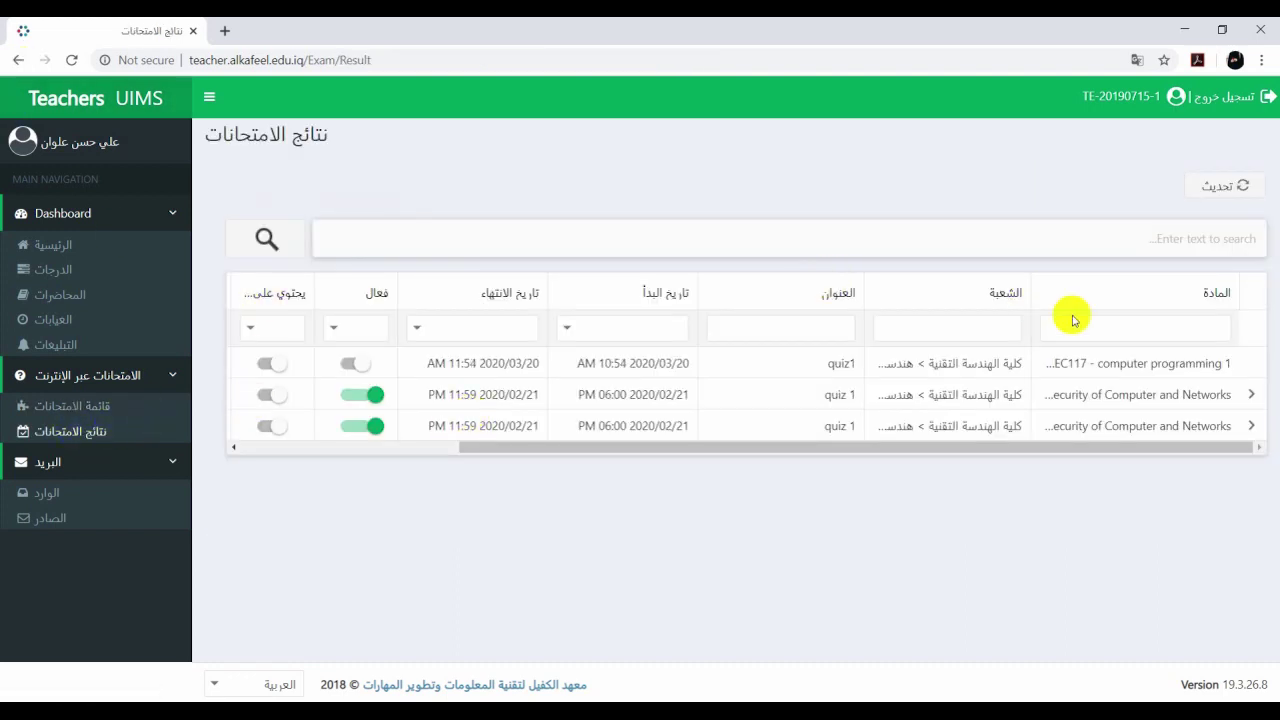
{"action": "left_click", "coordinate": [1251, 397]}
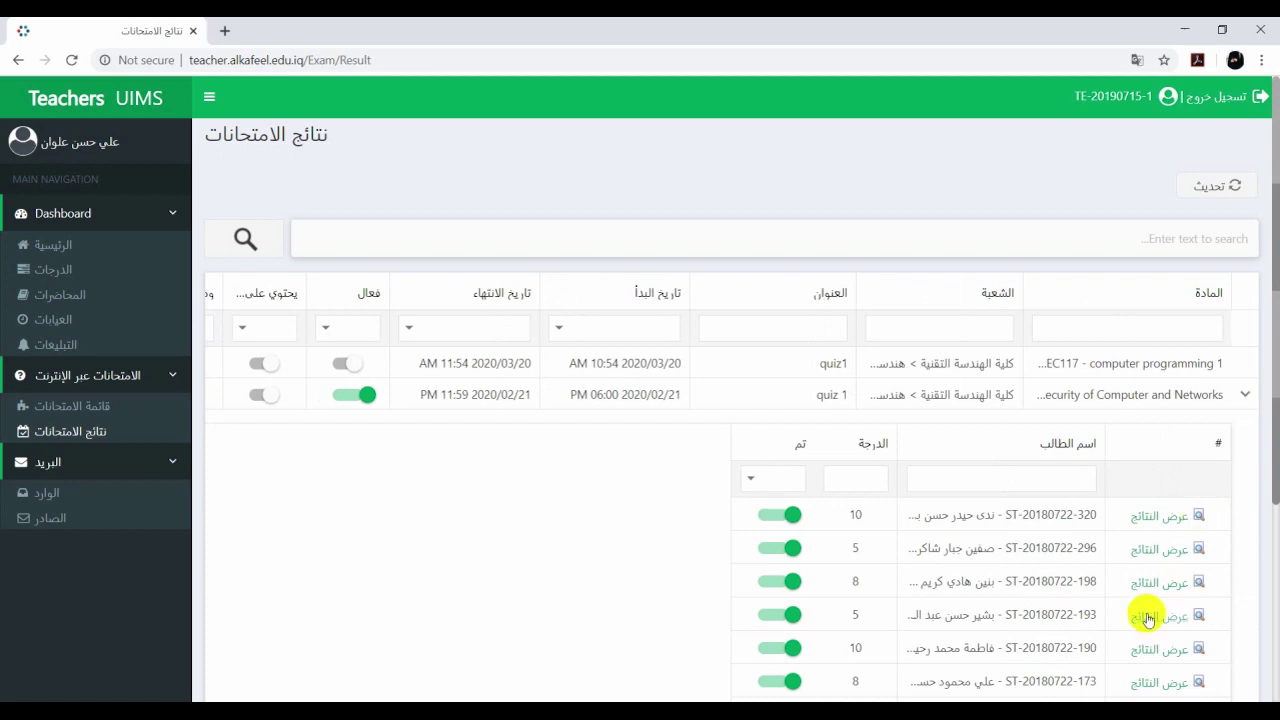
{"action": "left_click_drag", "start_coordinate": [1268, 350], "coordinate": [1276, 511]}
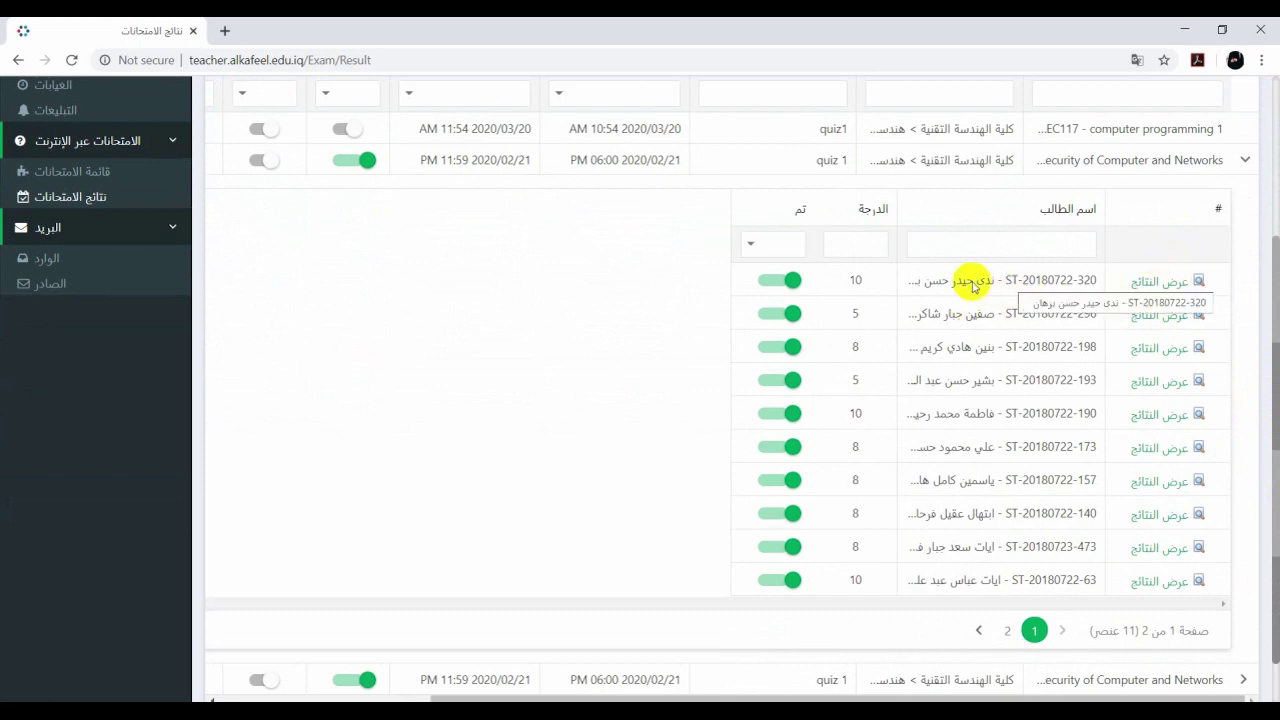
View the mail section's inbox and sent mail pages.
{"action": "left_click", "coordinate": [55, 233]}
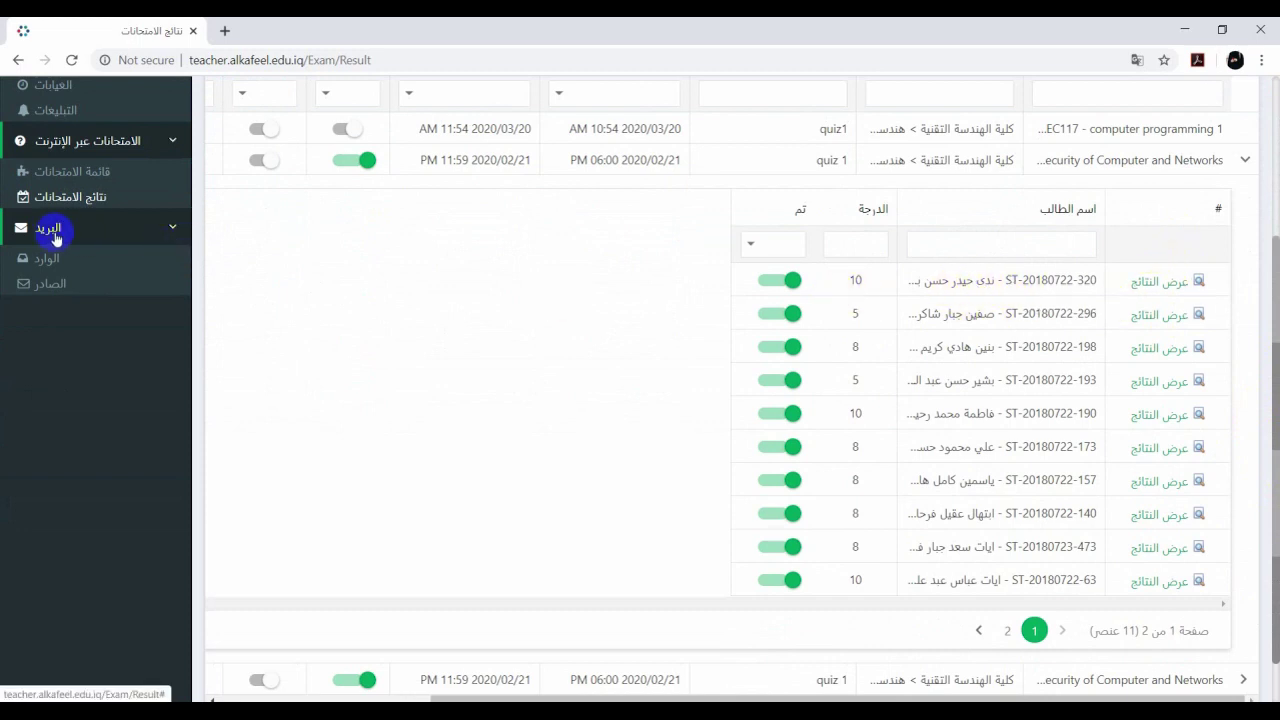
{"action": "left_click", "coordinate": [50, 267]}
{"action": "left_click", "coordinate": [35, 286]}
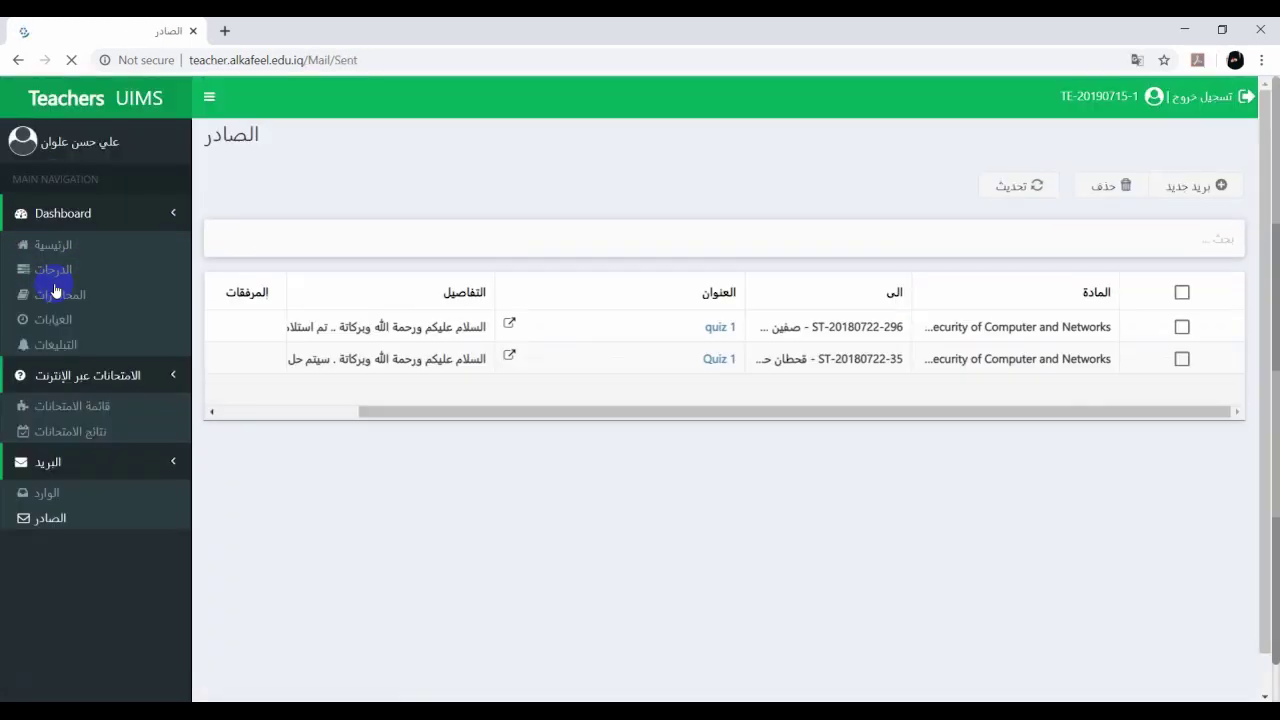
Start a new mail from the sent mail page and open its list of student recipients.
{"action": "left_click", "coordinate": [1229, 191]}
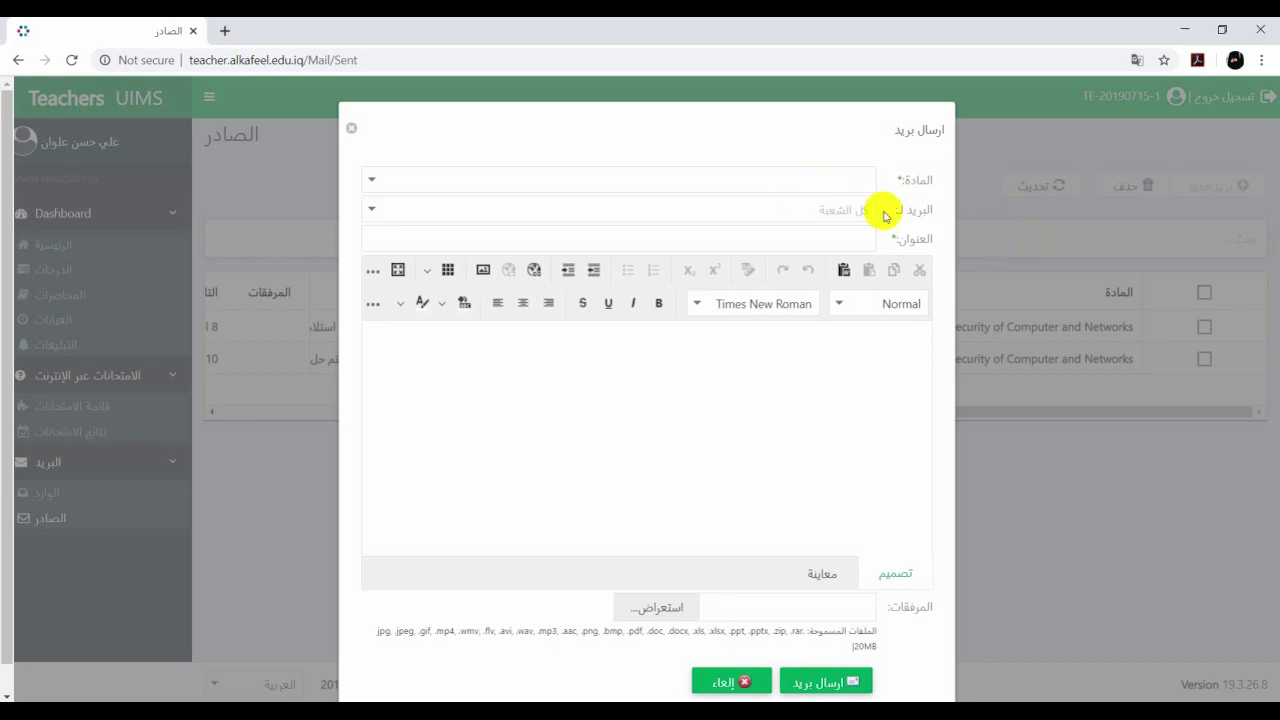
{"action": "left_click", "coordinate": [371, 208]}
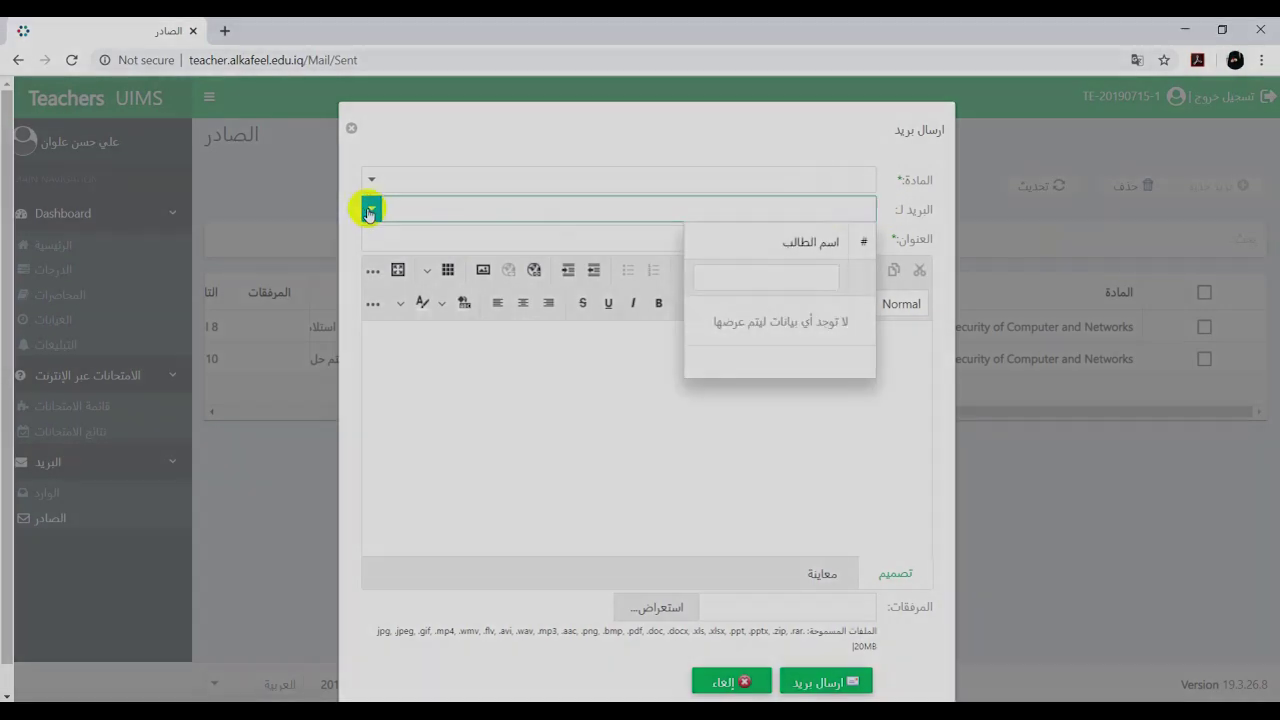